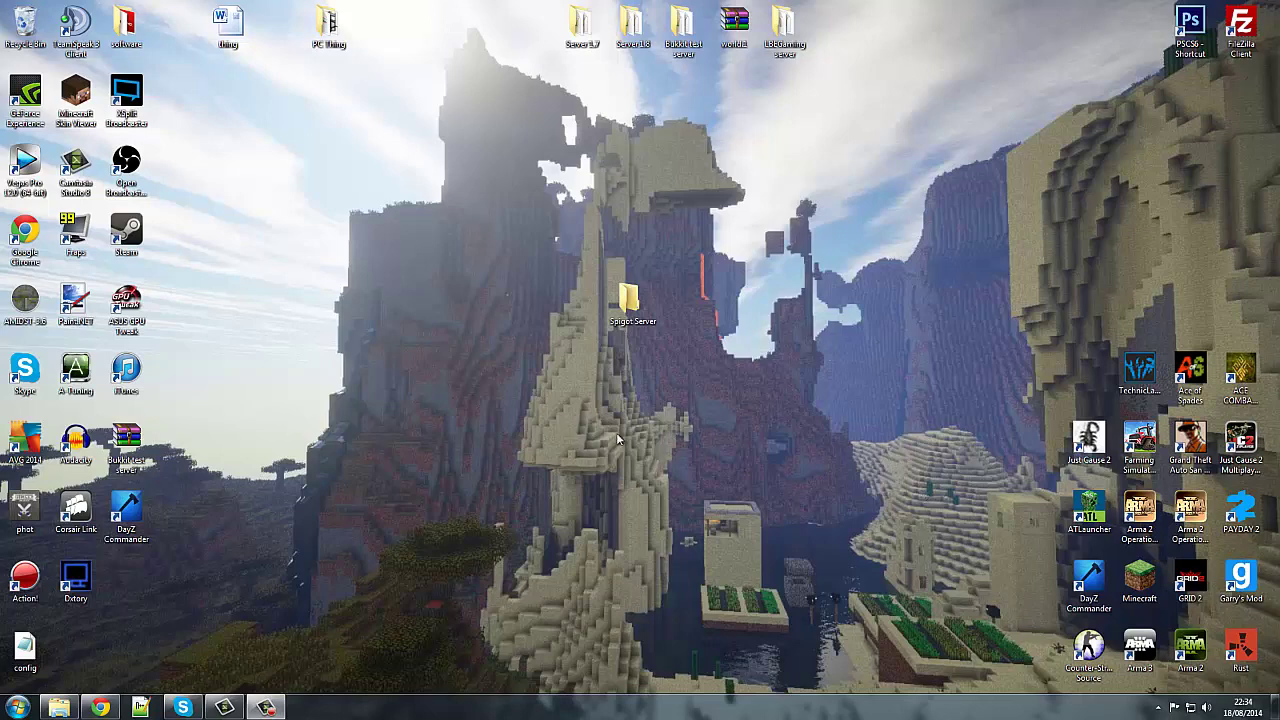
Check the empty Spigot Server folder, then download minecraft_server.1.7.10.exe from the Minecraft download page
double_click(627, 300)
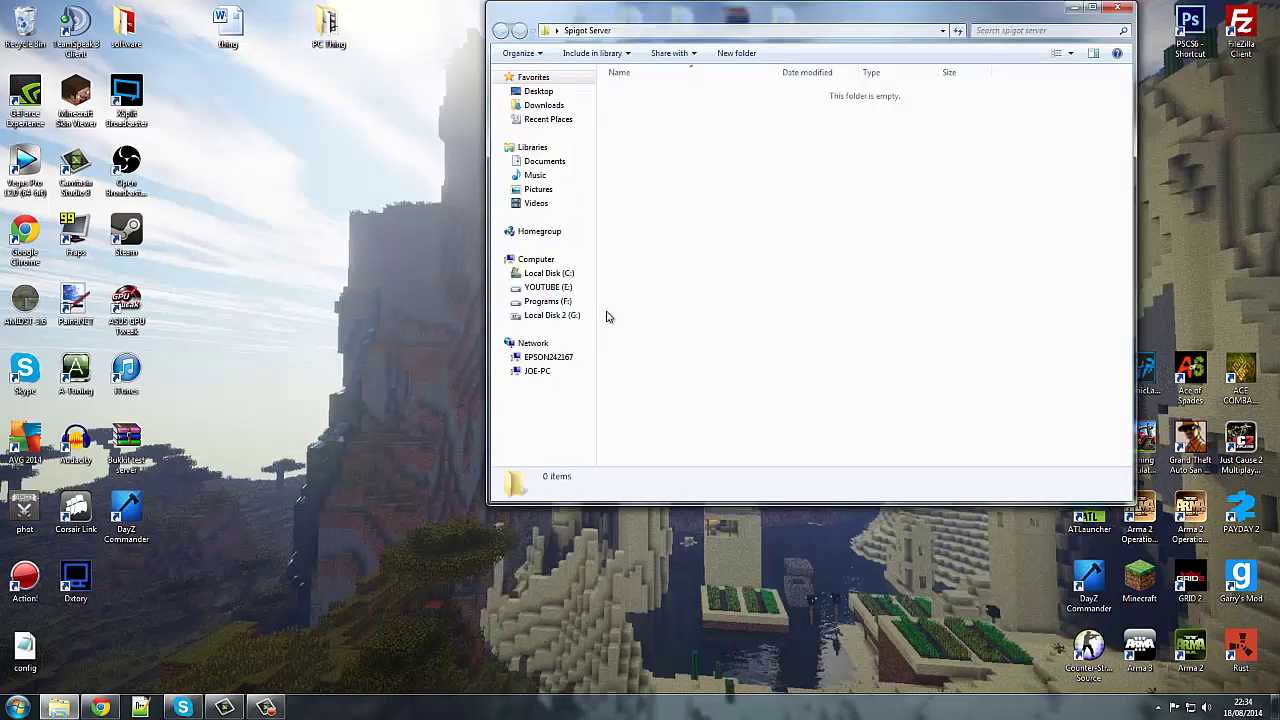
left_click_drag(655, 24, 563, 65)
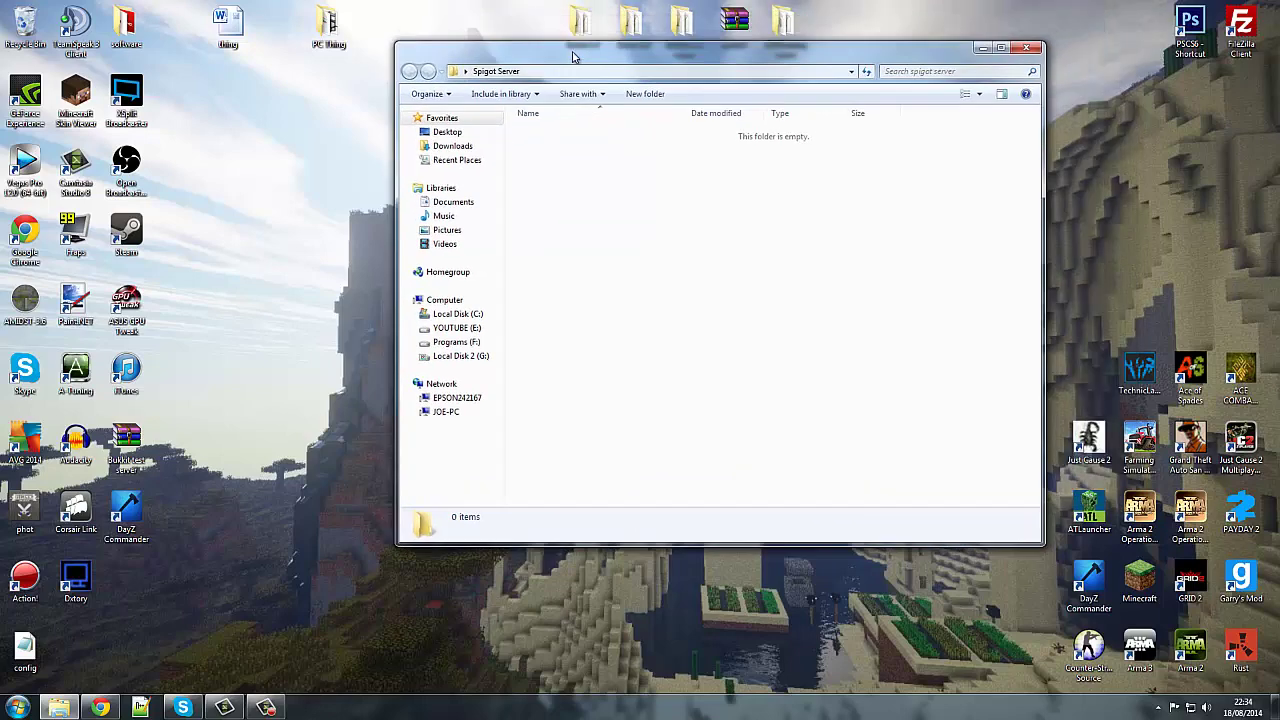
left_click(1025, 49)
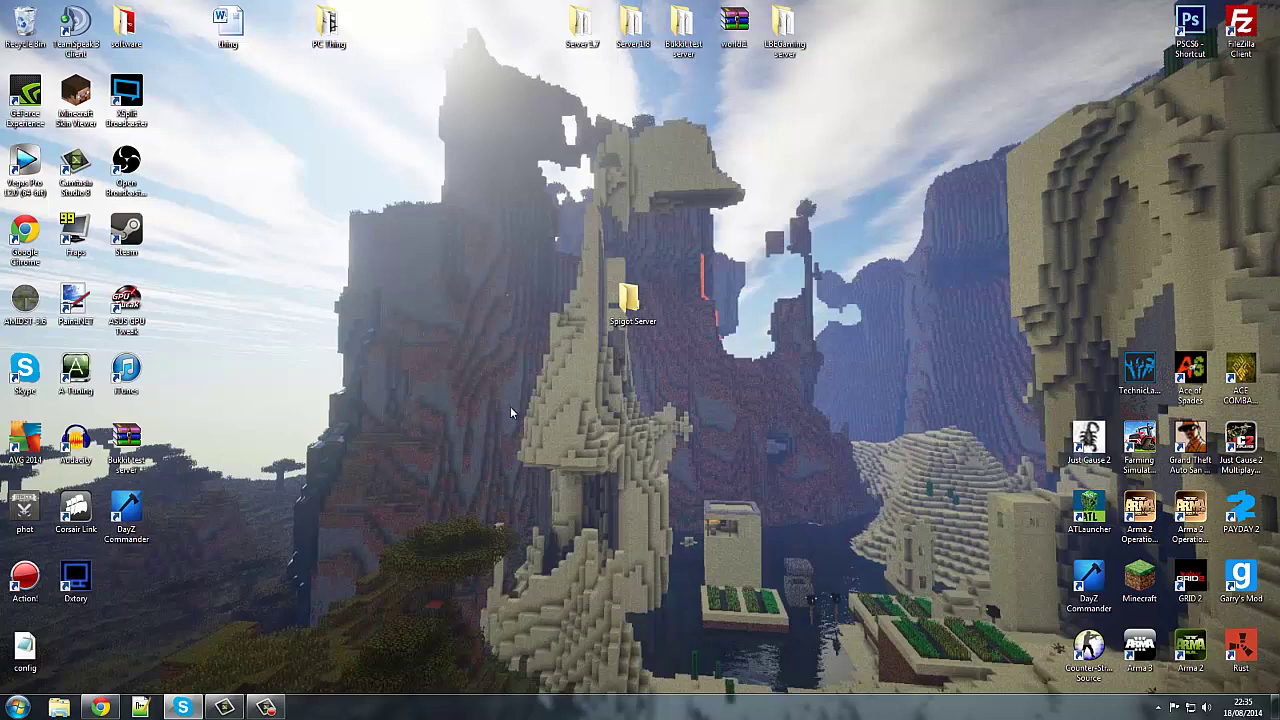
left_click(100, 707)
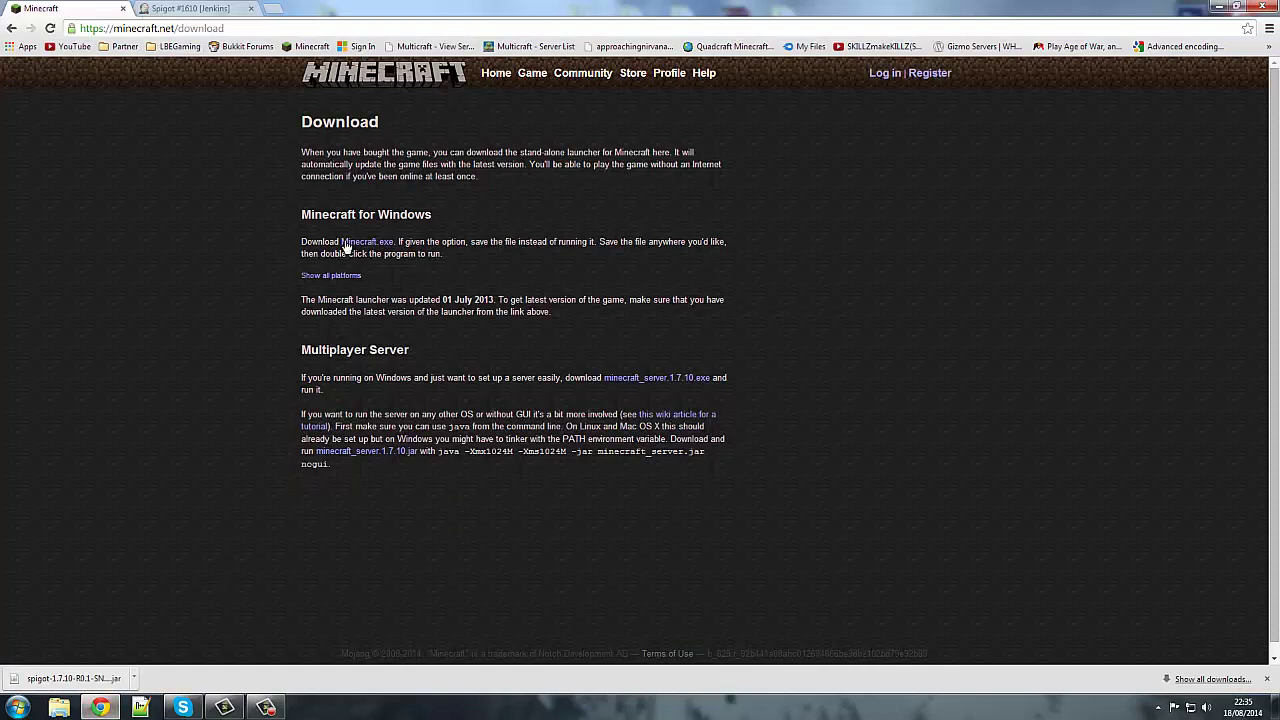
left_click(668, 377)
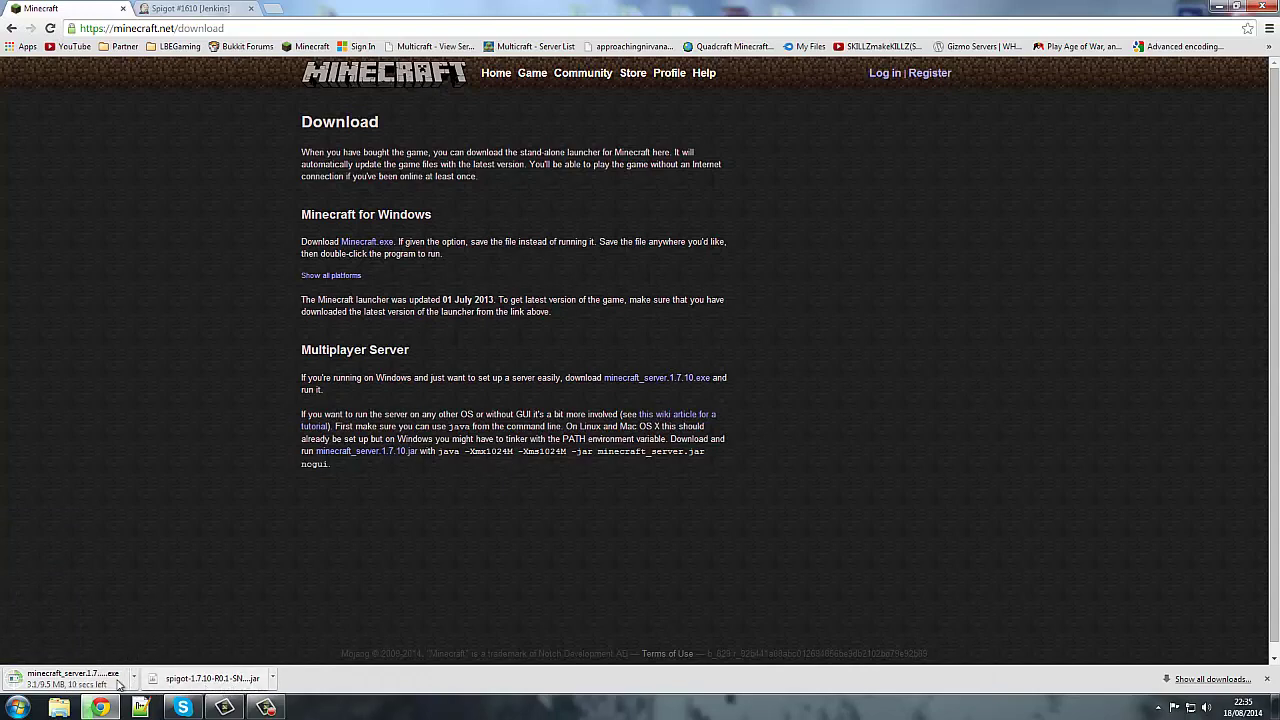
Switch Chrome to the Spigot build #1610 page
left_click(172, 6)
left_click(366, 28)
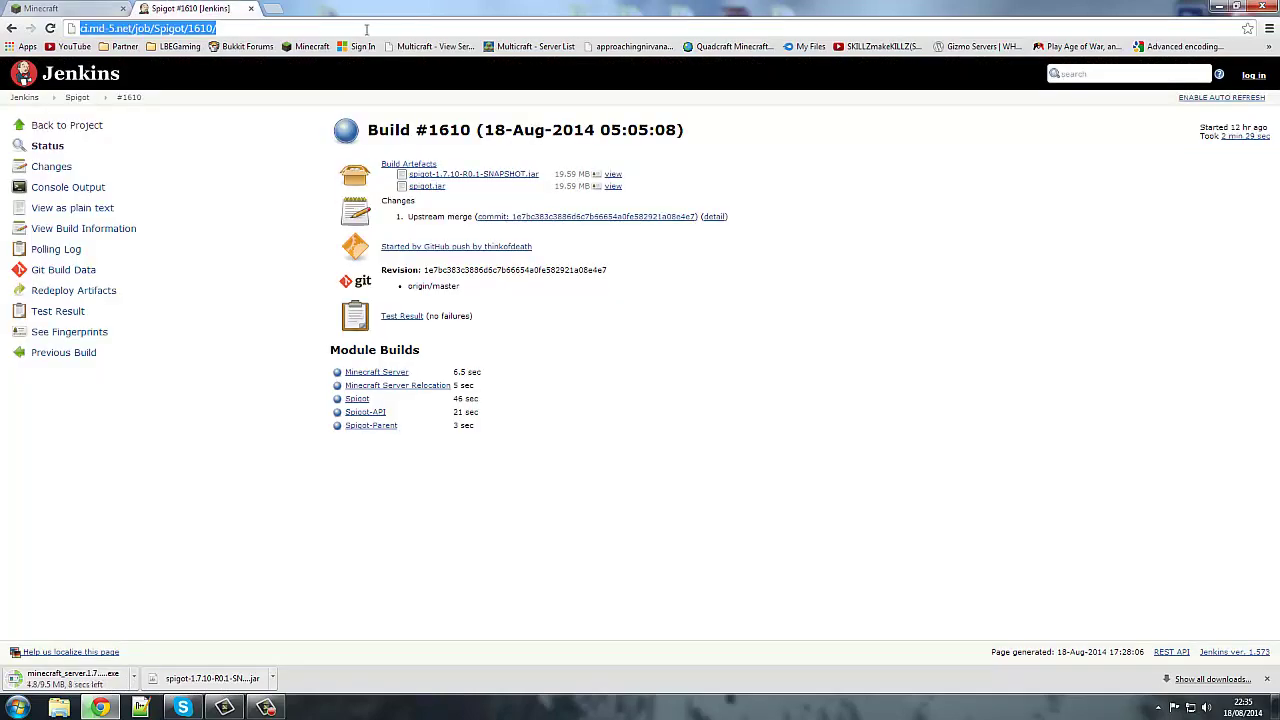
left_click(752, 130)
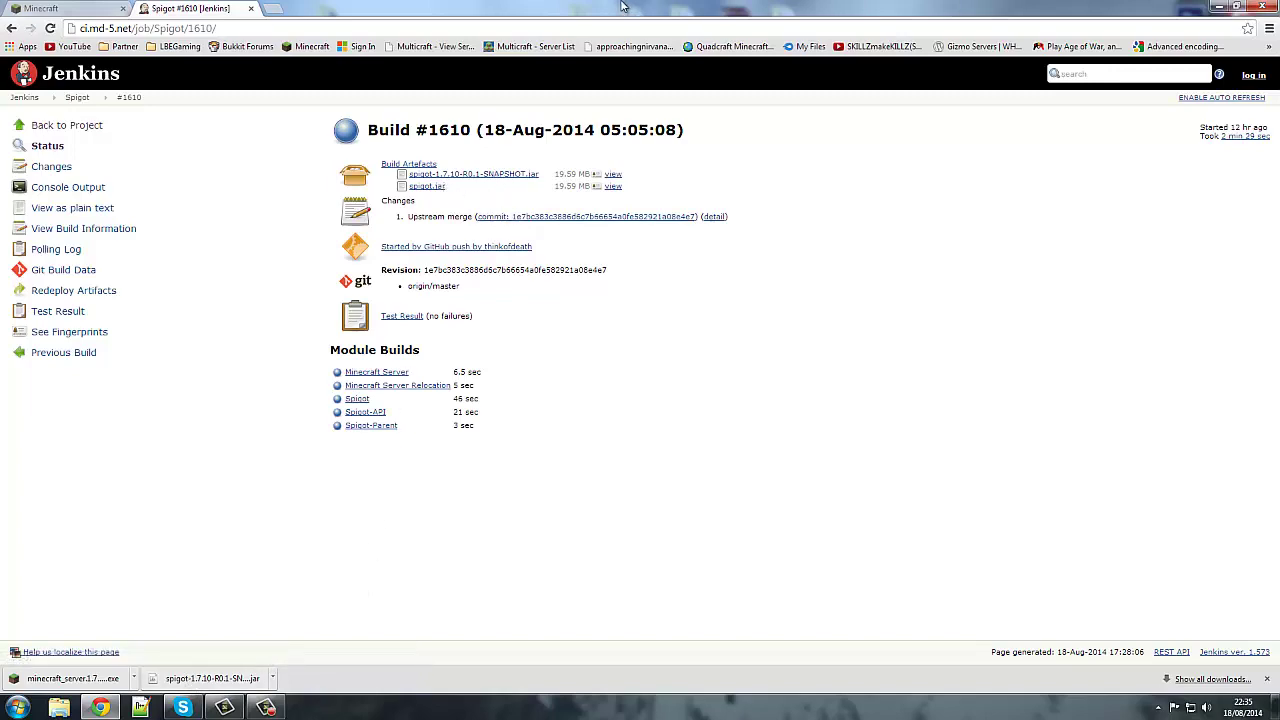
Drag the downloaded server exe and Spigot jar into the desktop Spigot Server folder
key("super+Down")
left_click_drag(726, 508, 640, 310)
left_click_drag(858, 496, 645, 300)
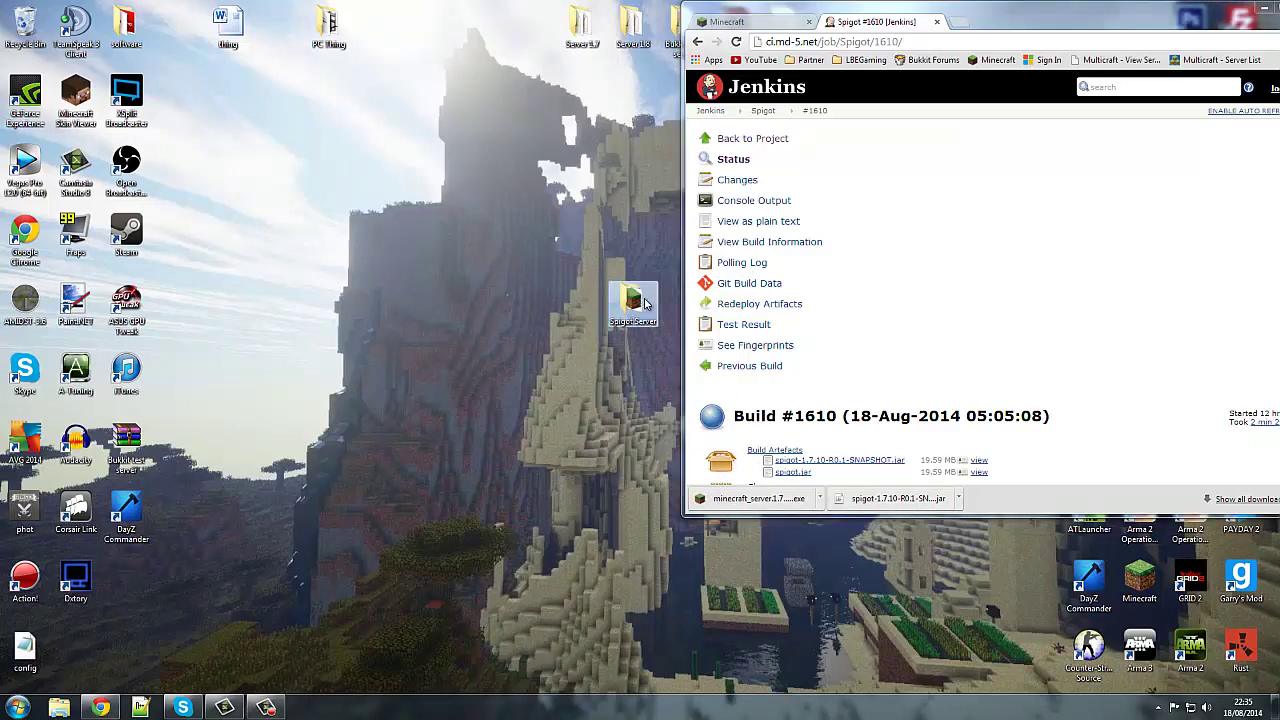
left_click_drag(1195, 30, 918, 42)
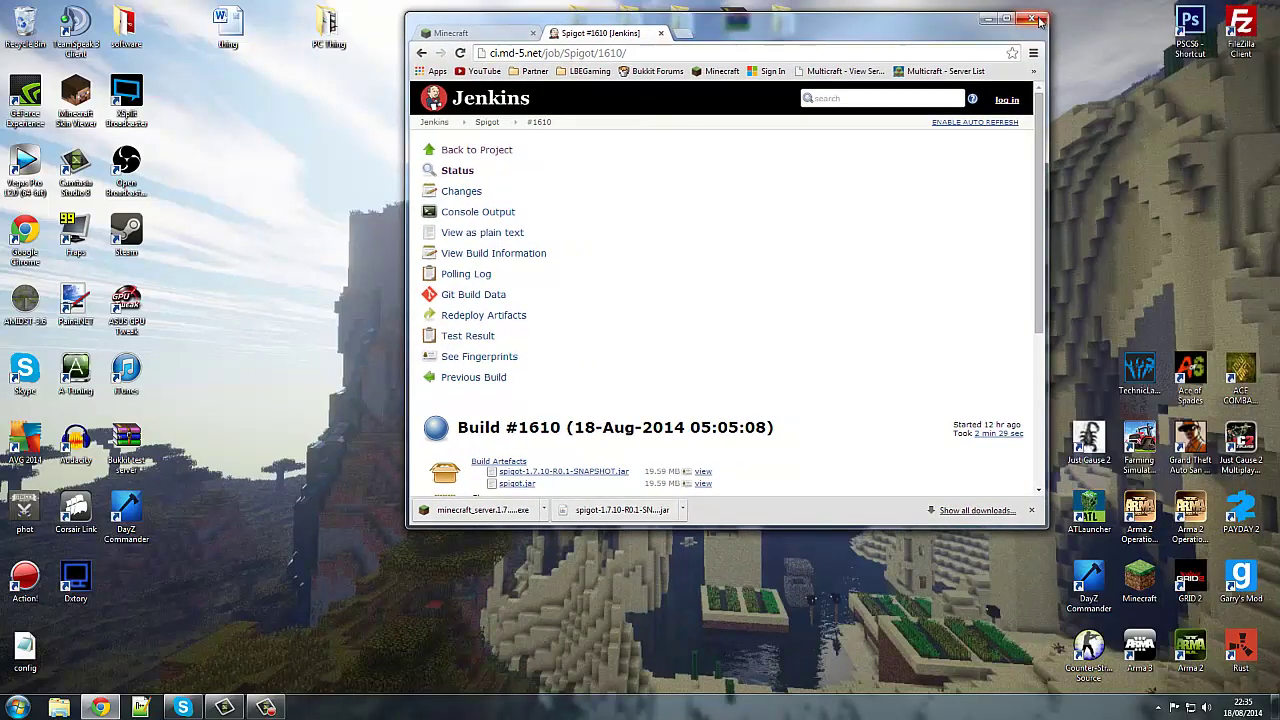
Close Chrome, open Spigot Server, and rename the server exe to minecraft_server
left_click(1033, 20)
double_click(636, 302)
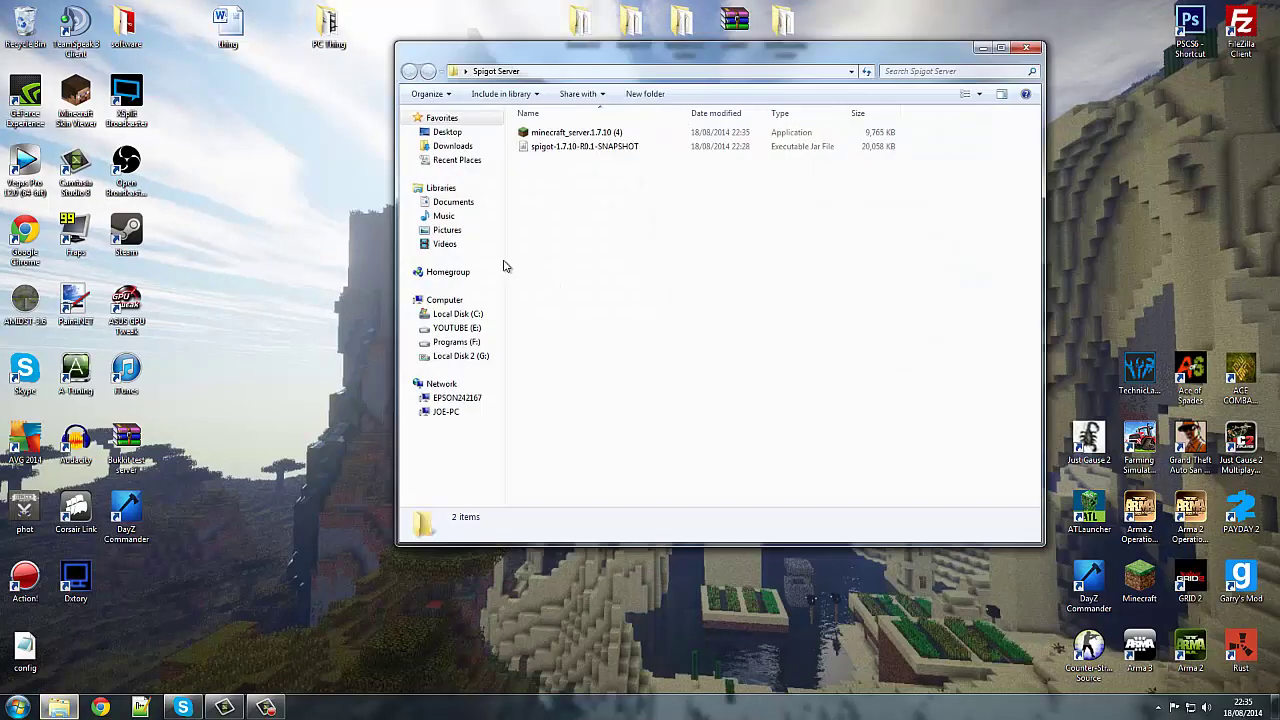
left_click(610, 132)
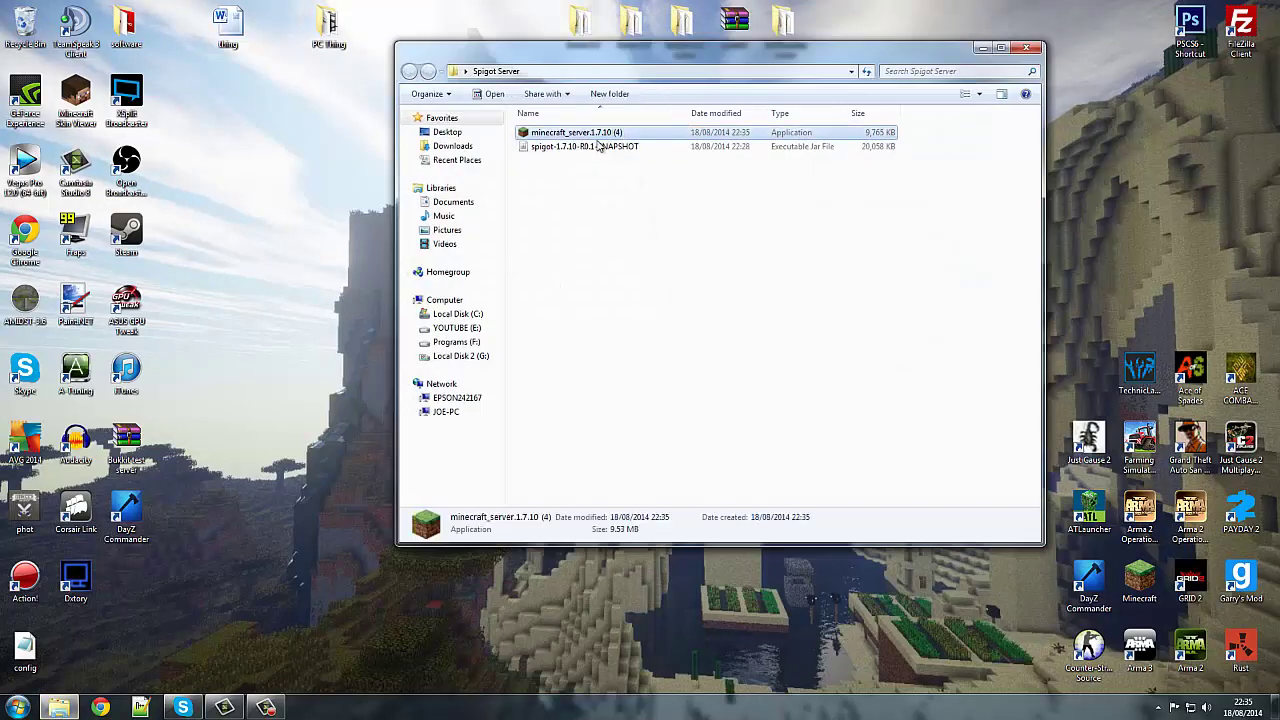
left_click(626, 132)
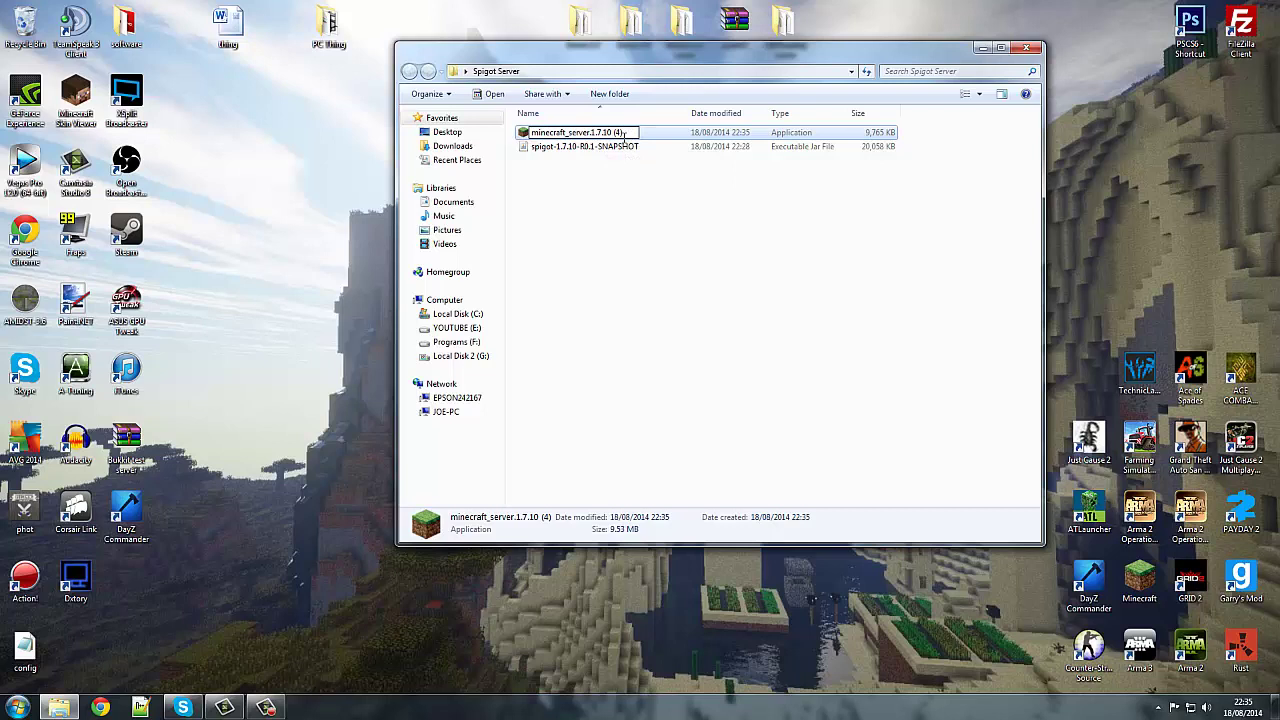
left_click_drag(627, 132, 590, 149)
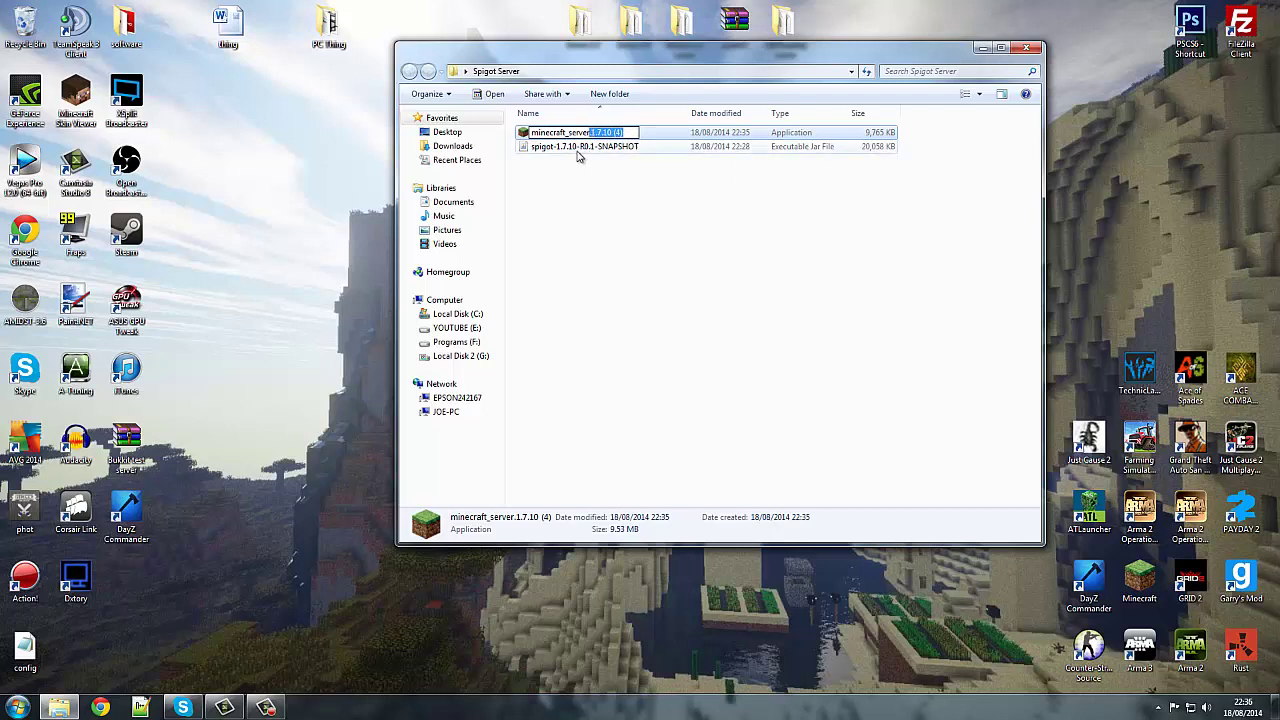
key("BackSpace")
left_click(620, 200)
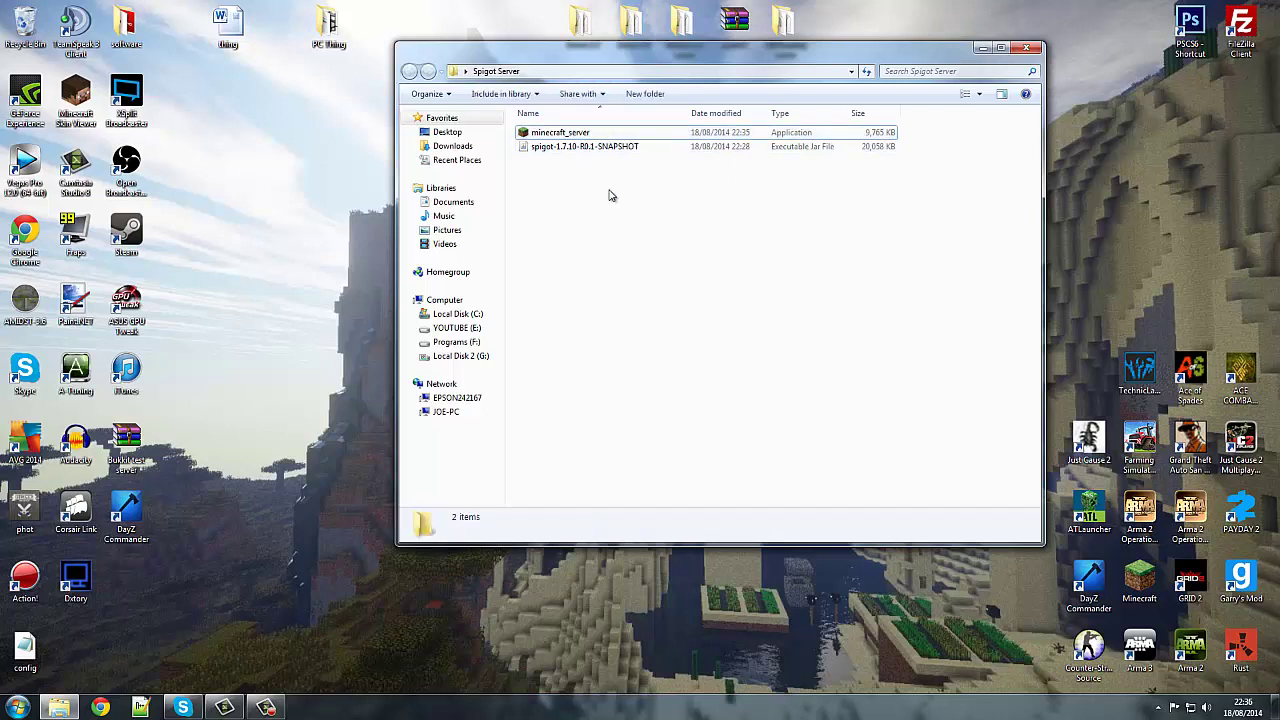
Rename the Spigot jar to spigot by removing its version suffix
left_click(630, 150)
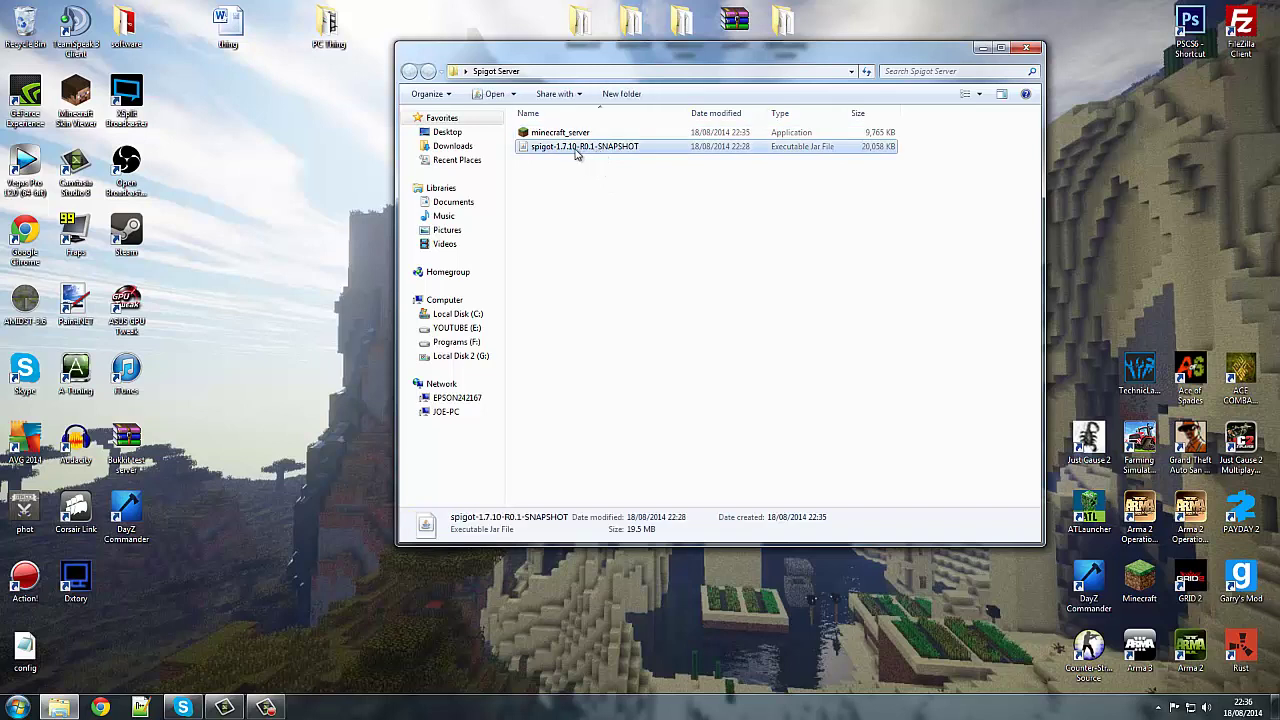
left_click(630, 148)
left_click_drag(648, 147, 558, 197)
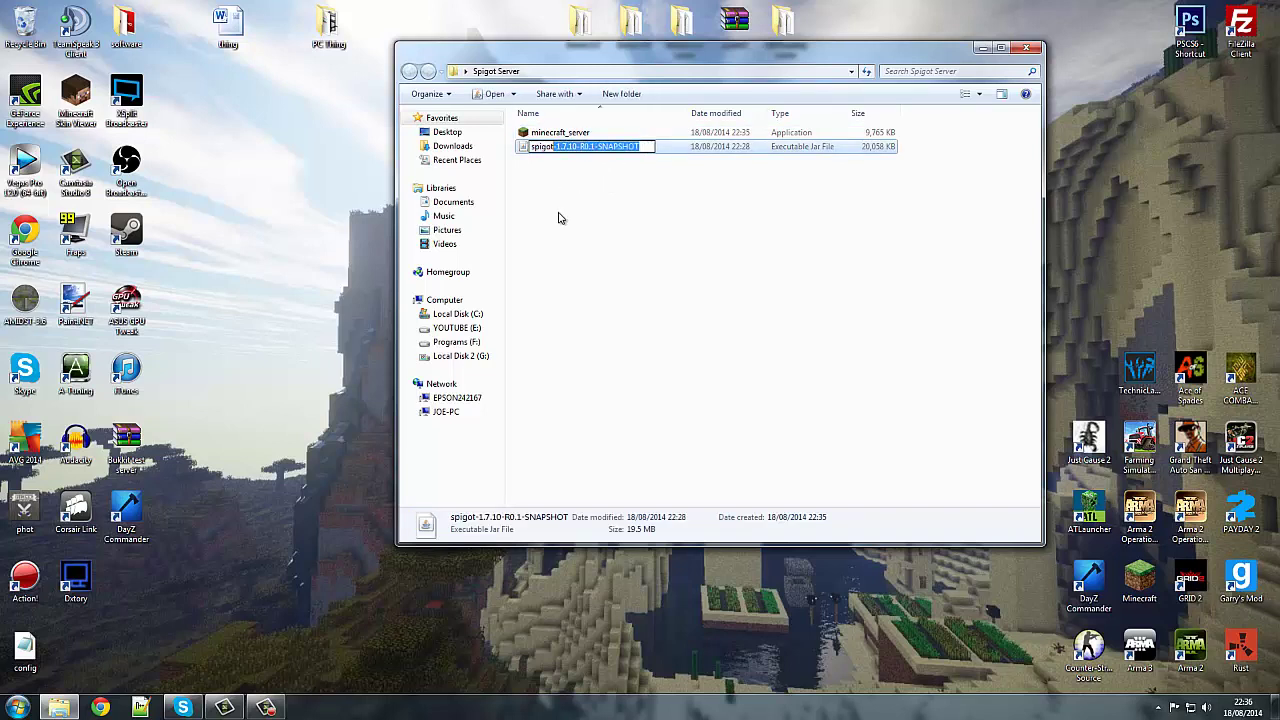
key("BackSpace")
left_click(560, 213)
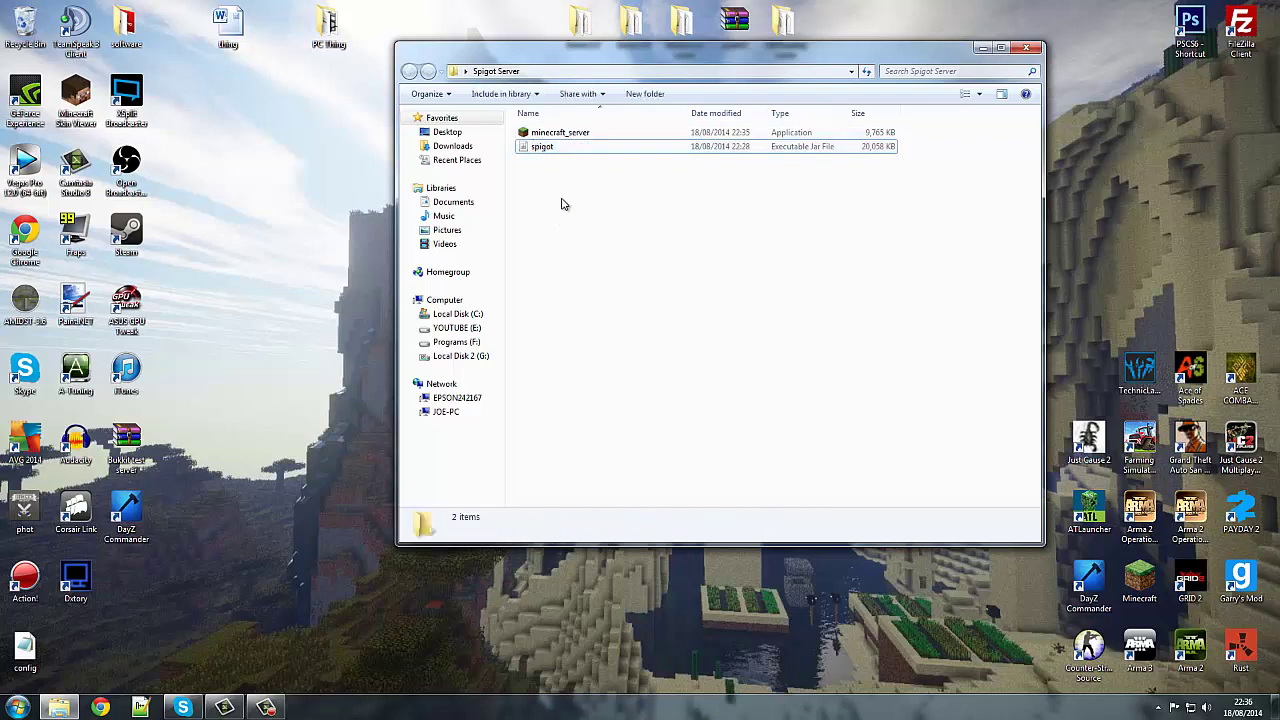
Create a new text document in Spigot Server and name it Run
right_click(532, 203)
mouse_move(587, 385)
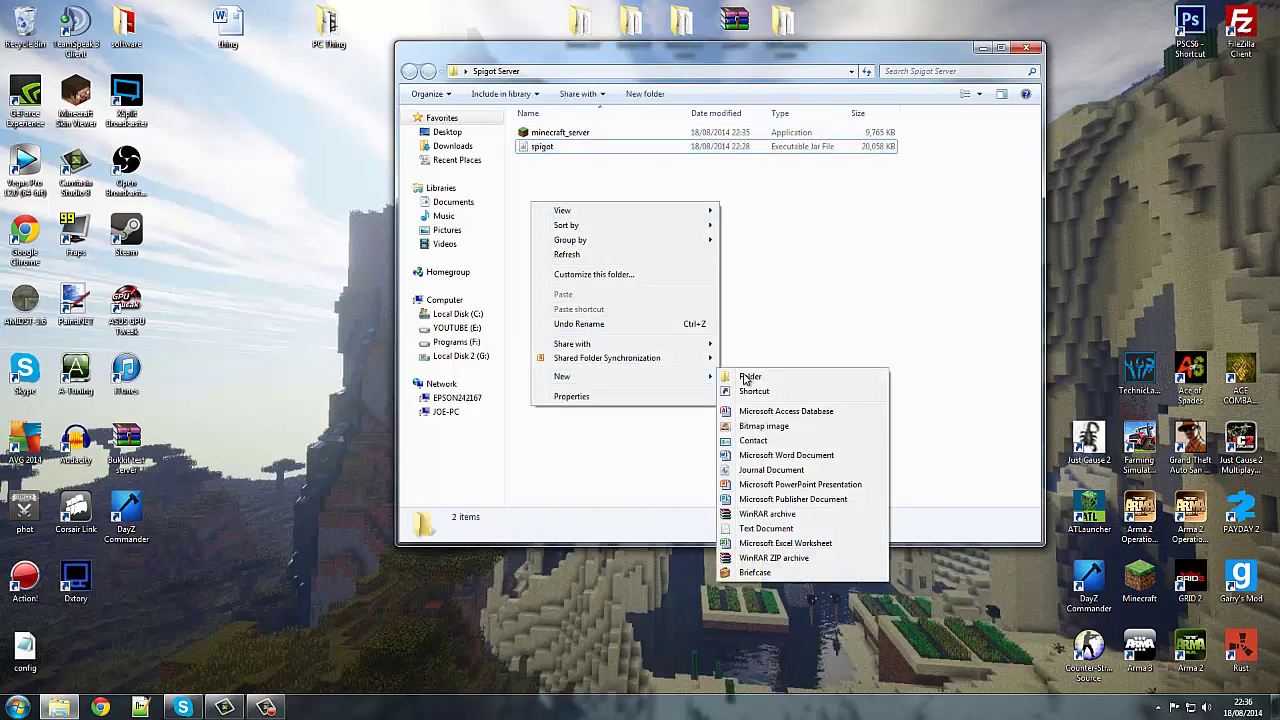
left_click(765, 523)
left_click(674, 257)
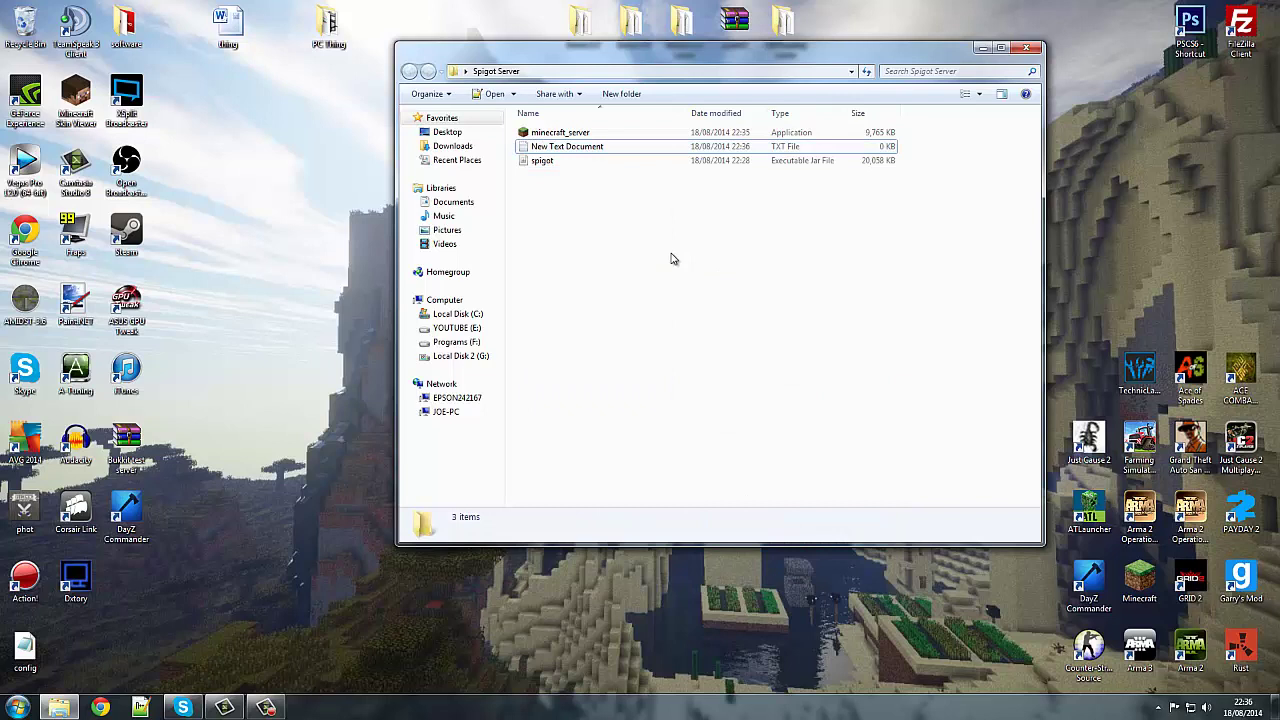
left_click(586, 146)
left_click(586, 146)
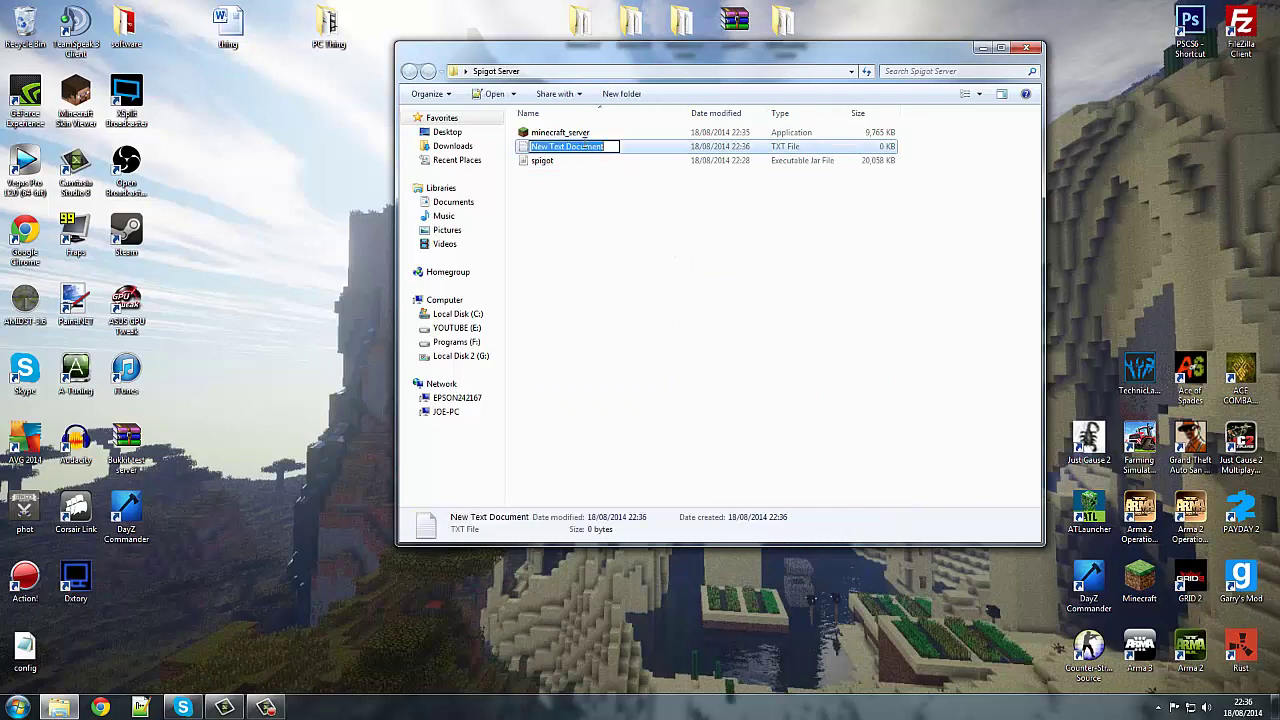
type("Run")
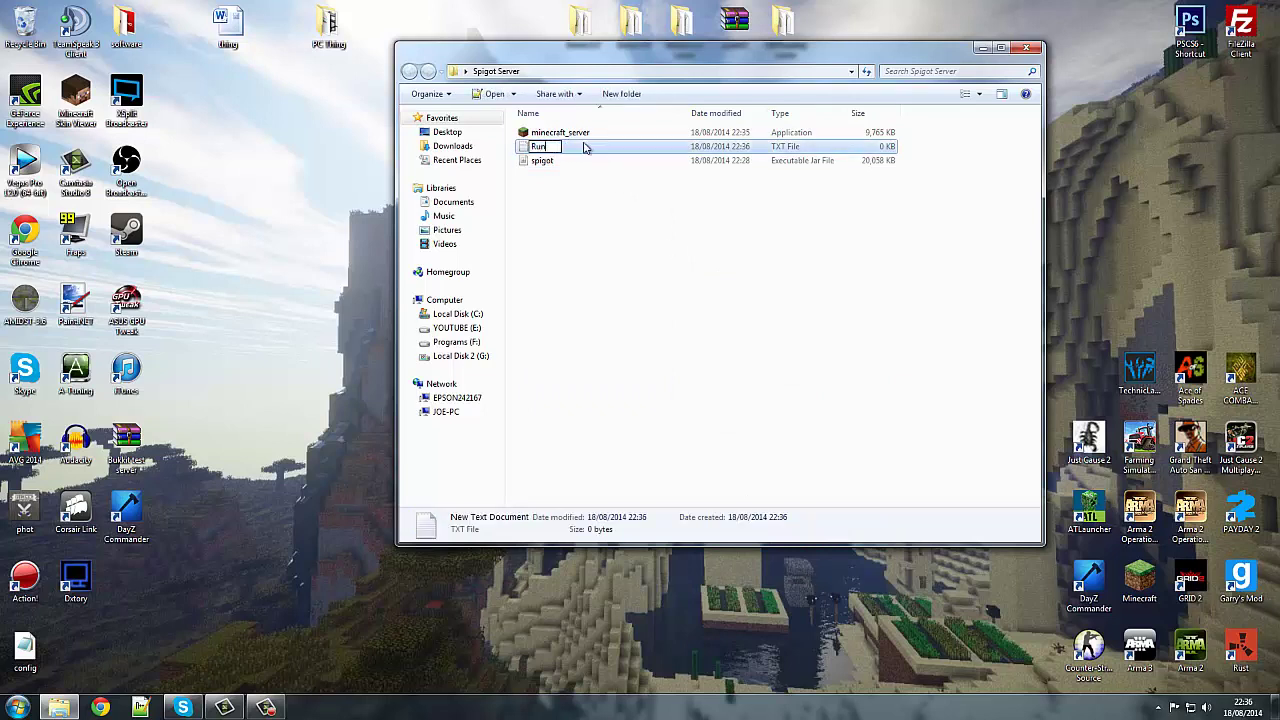
left_click(587, 232)
Paste the java -Xmx512M -Xms512M -jar spigot.jar start command into the Run file
double_click(541, 147)
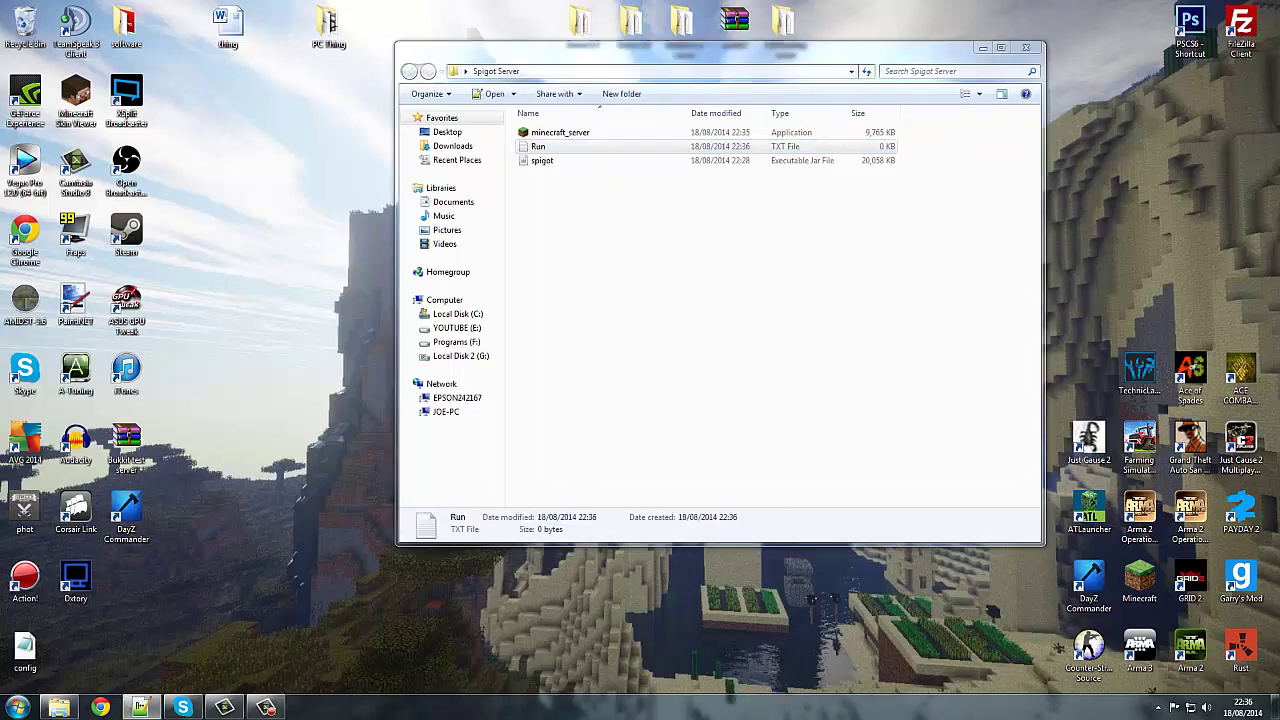
right_click(563, 148)
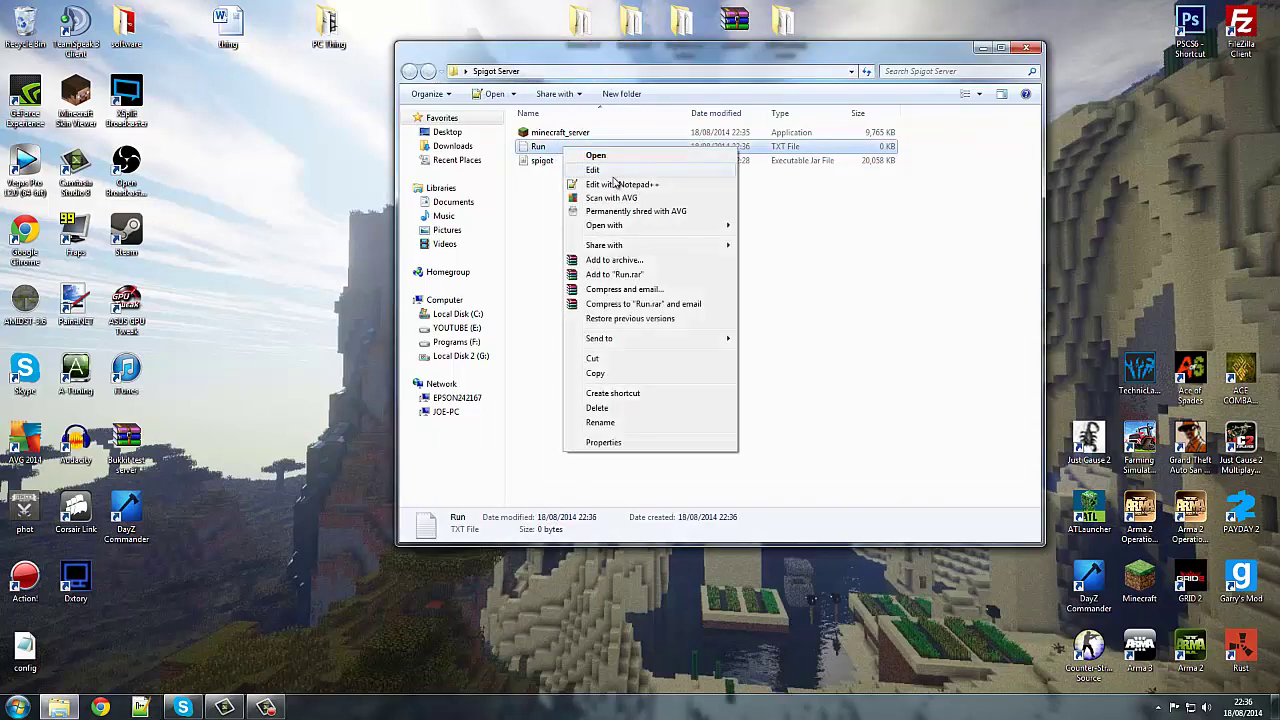
left_click(612, 172)
key("ctrl+v")
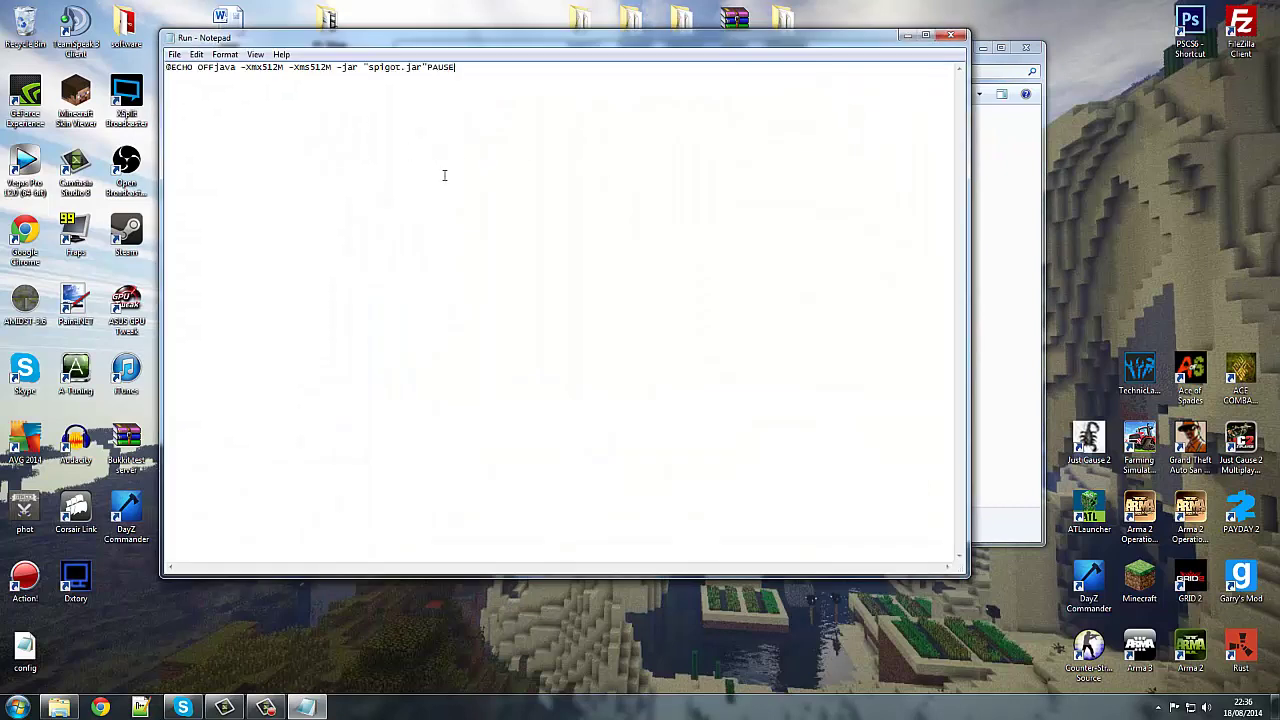
left_click_drag(486, 64, 145, 67)
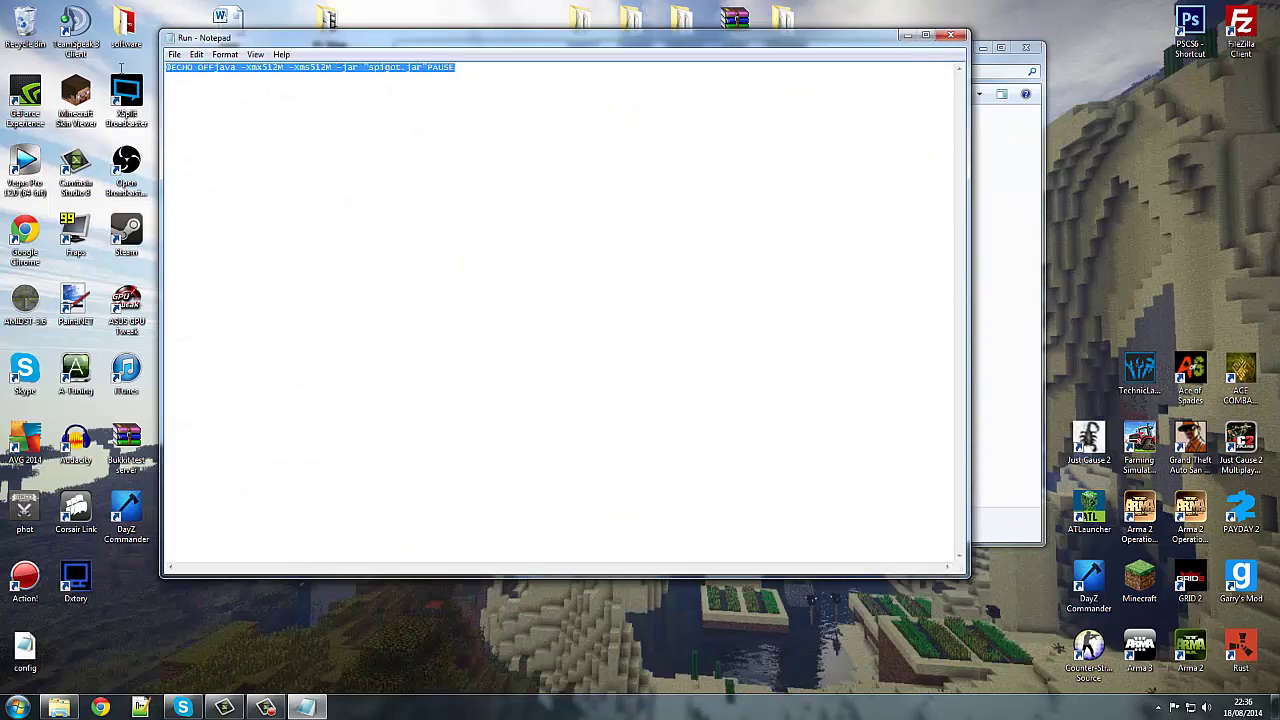
left_click(502, 66)
left_click(100, 707)
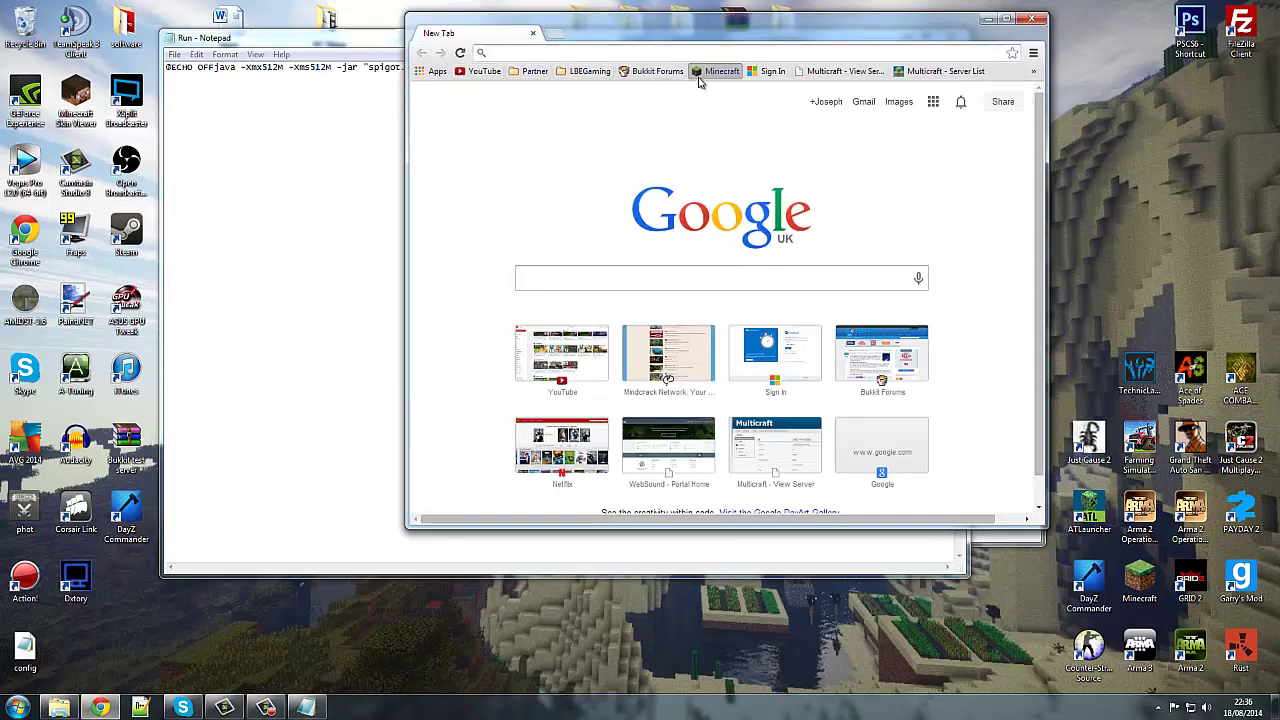
Open the minecraft.net download page and highlight the Multiplayer Server java launch command
left_click(706, 73)
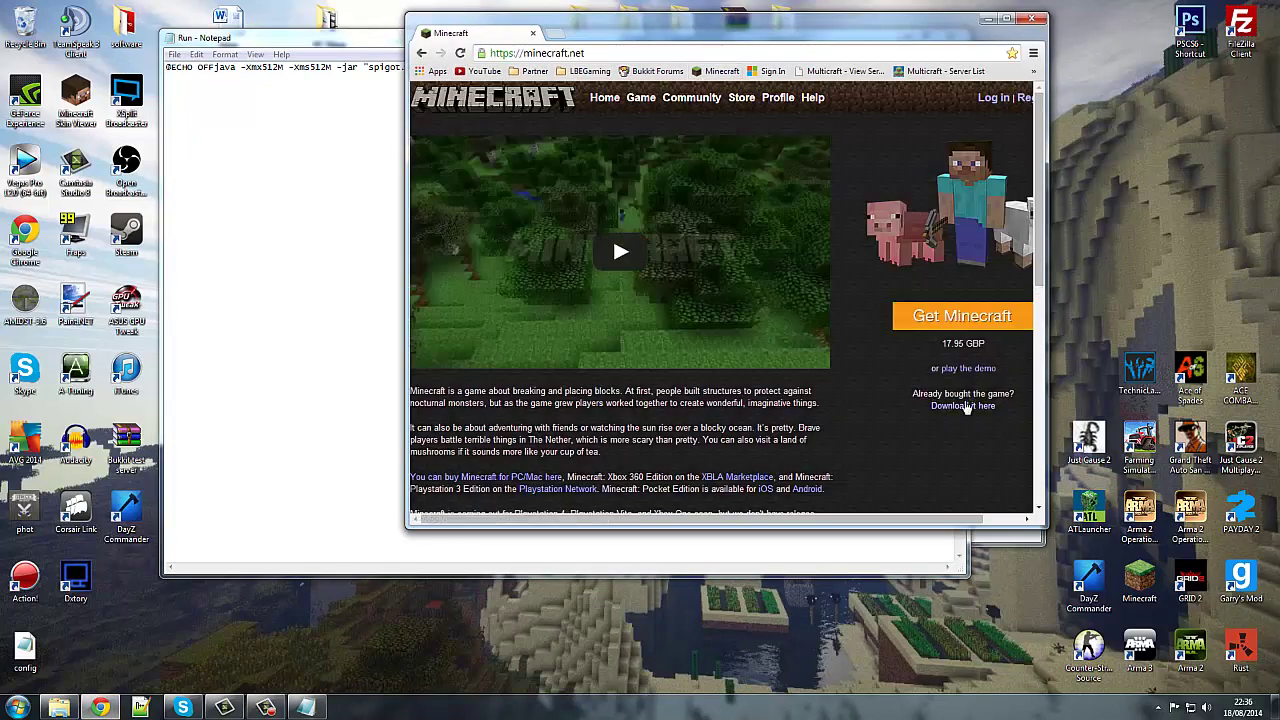
left_click(968, 405)
left_click(1006, 18)
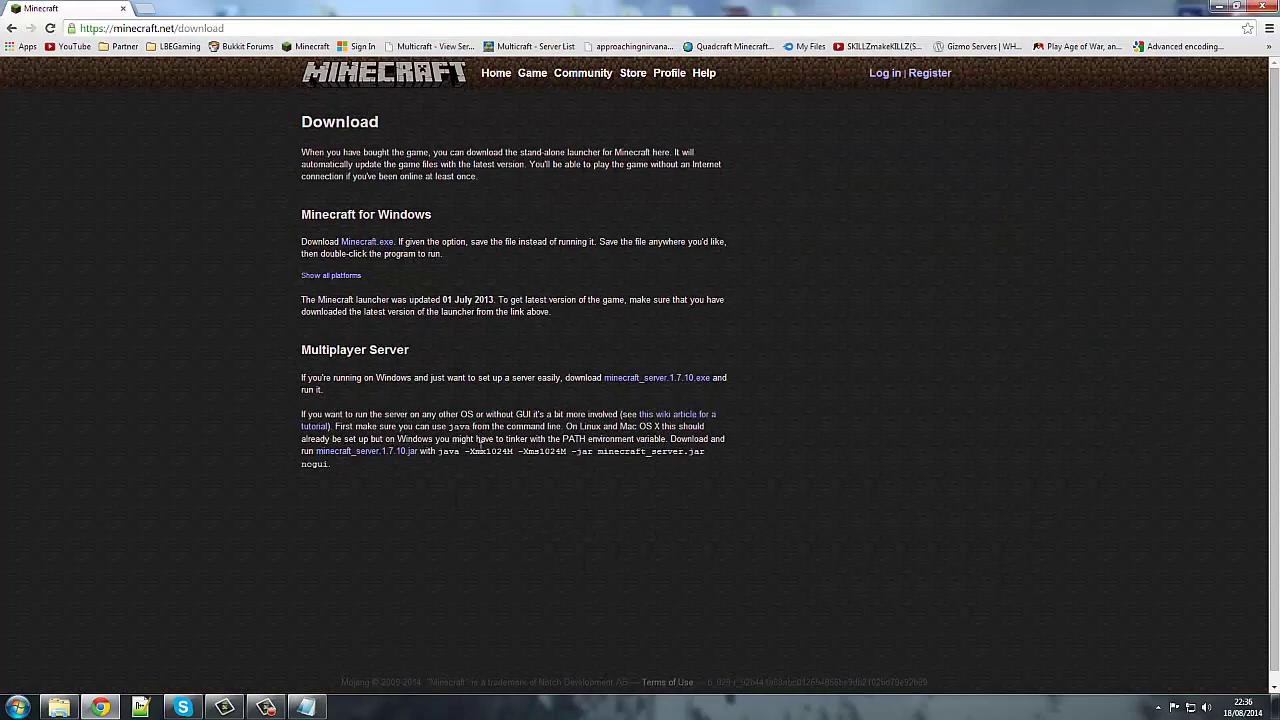
left_click_drag(482, 458, 485, 470)
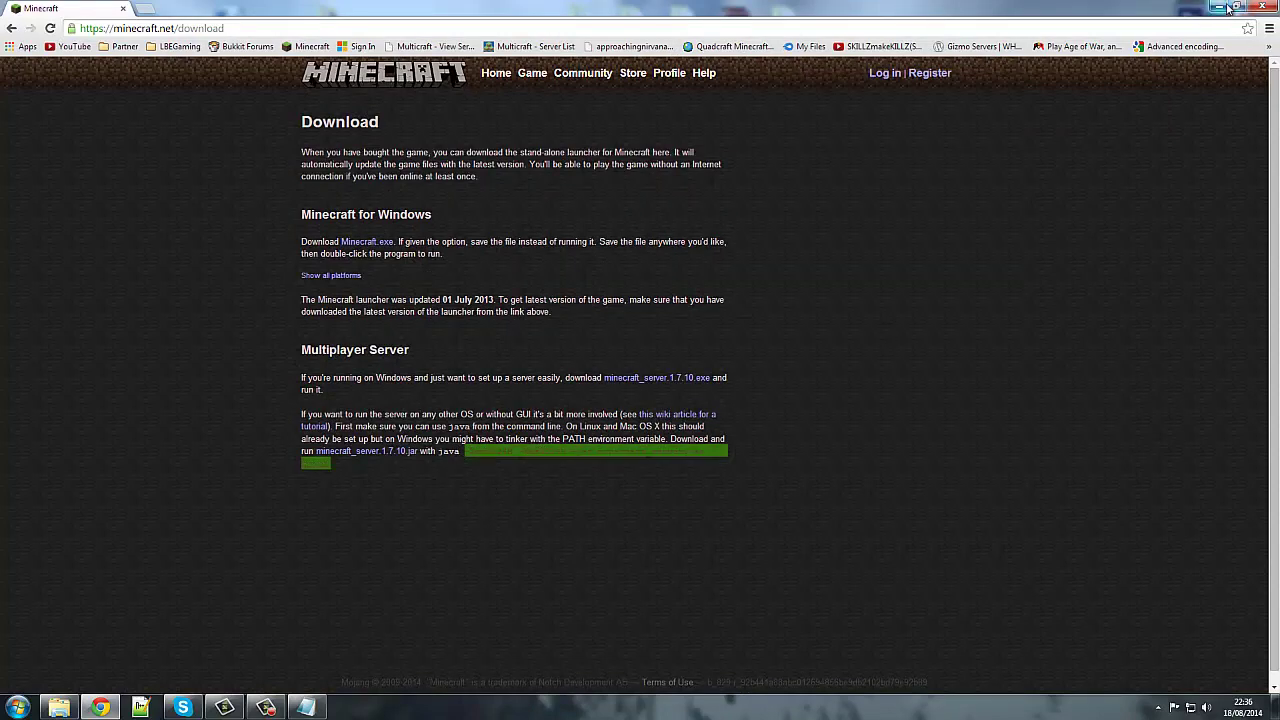
Save the start script as Run.bat in Spigot Server and close Notepad
left_click(1256, 7)
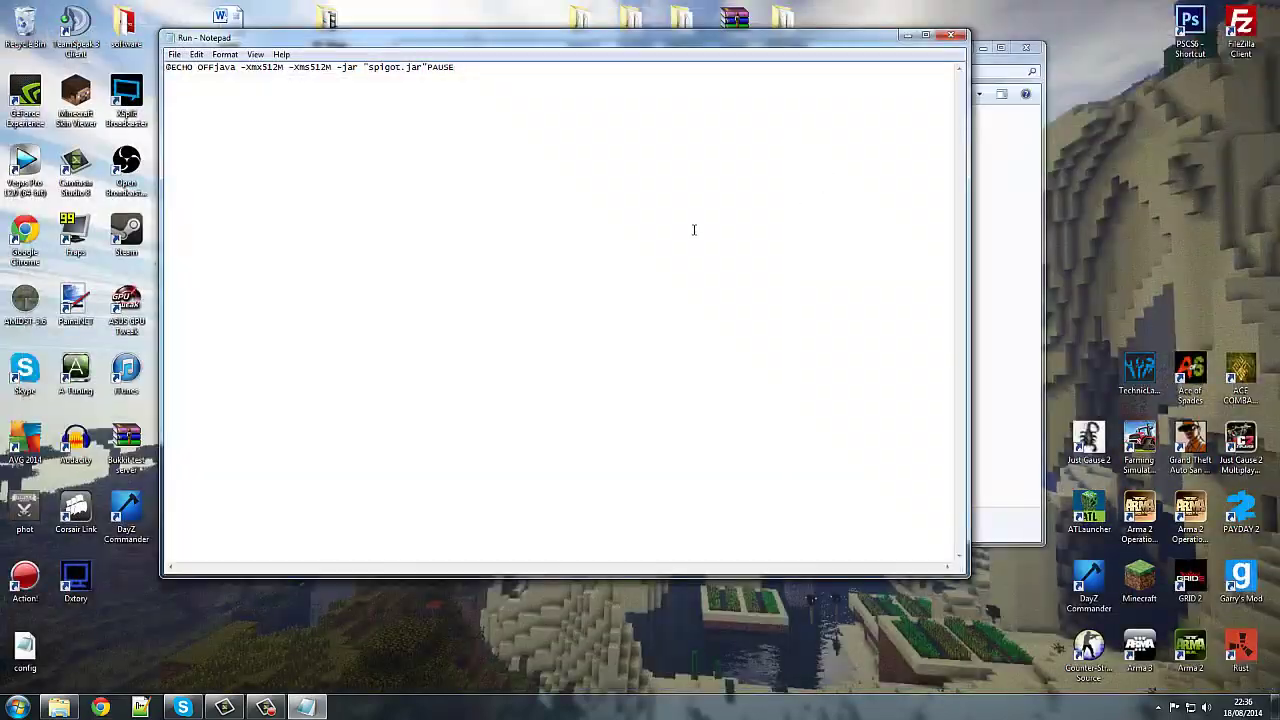
left_click(174, 54)
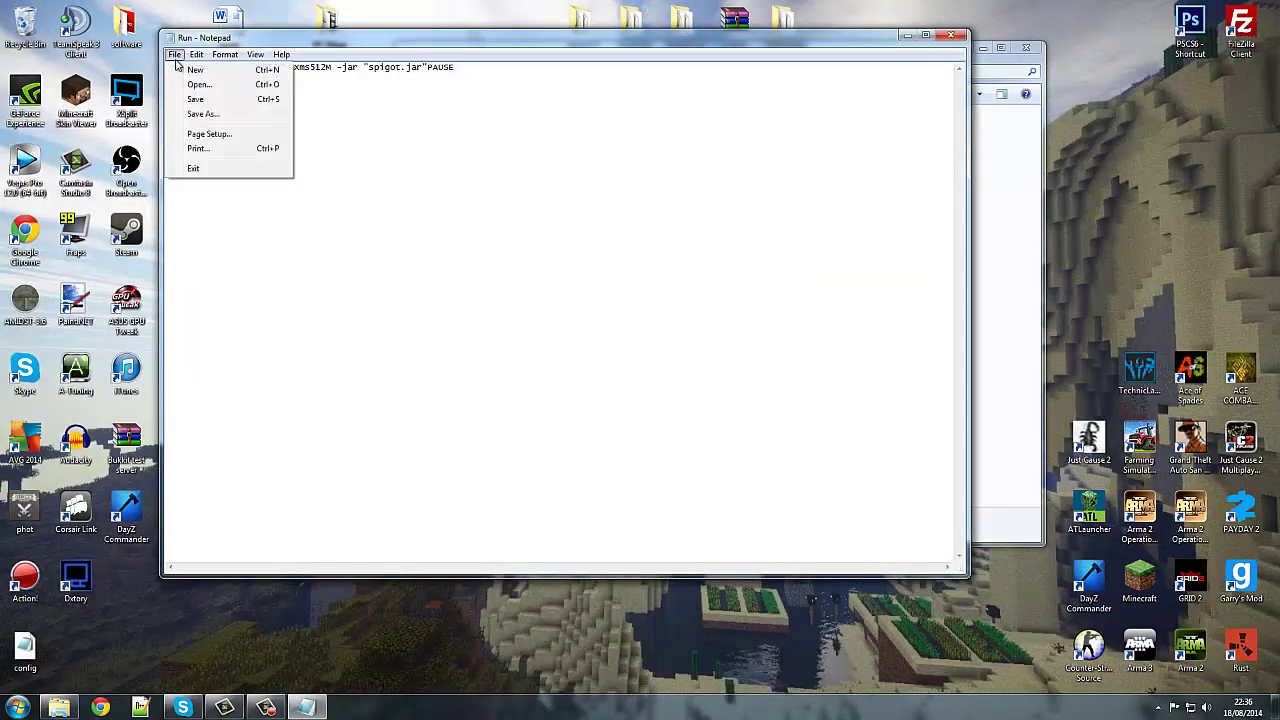
left_click(214, 117)
left_click(305, 329)
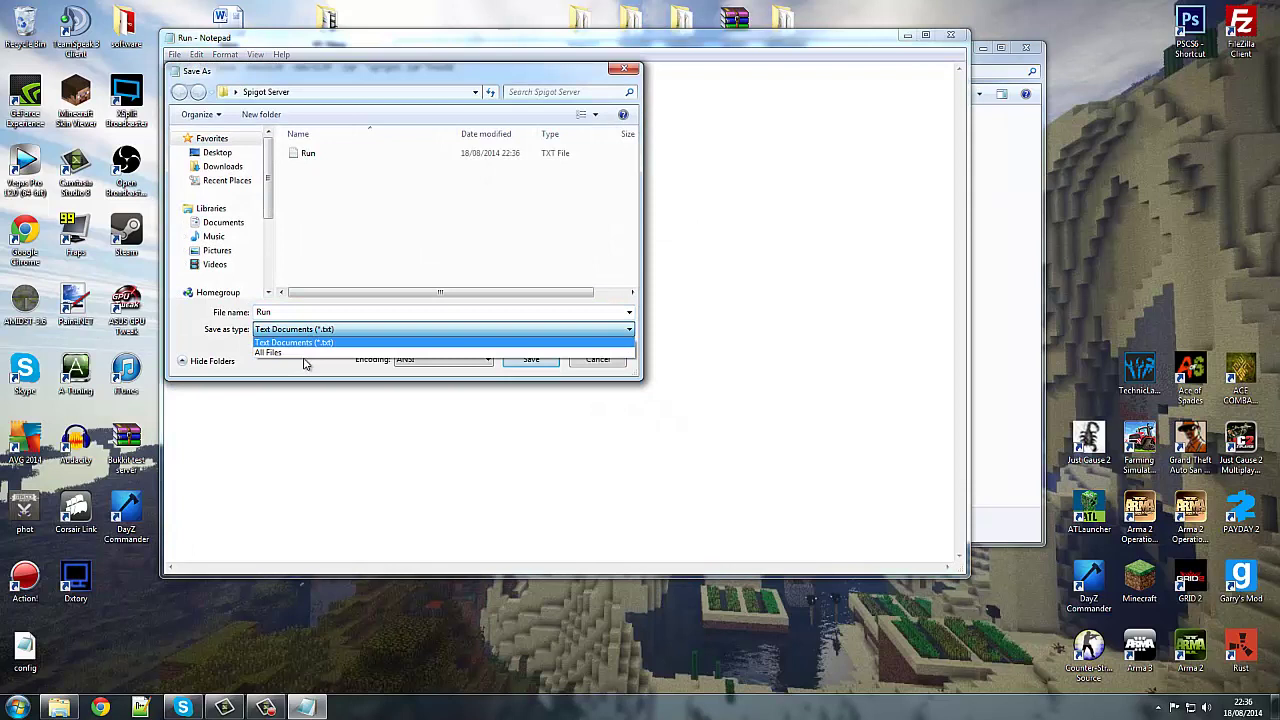
left_click(281, 335)
left_click(281, 312)
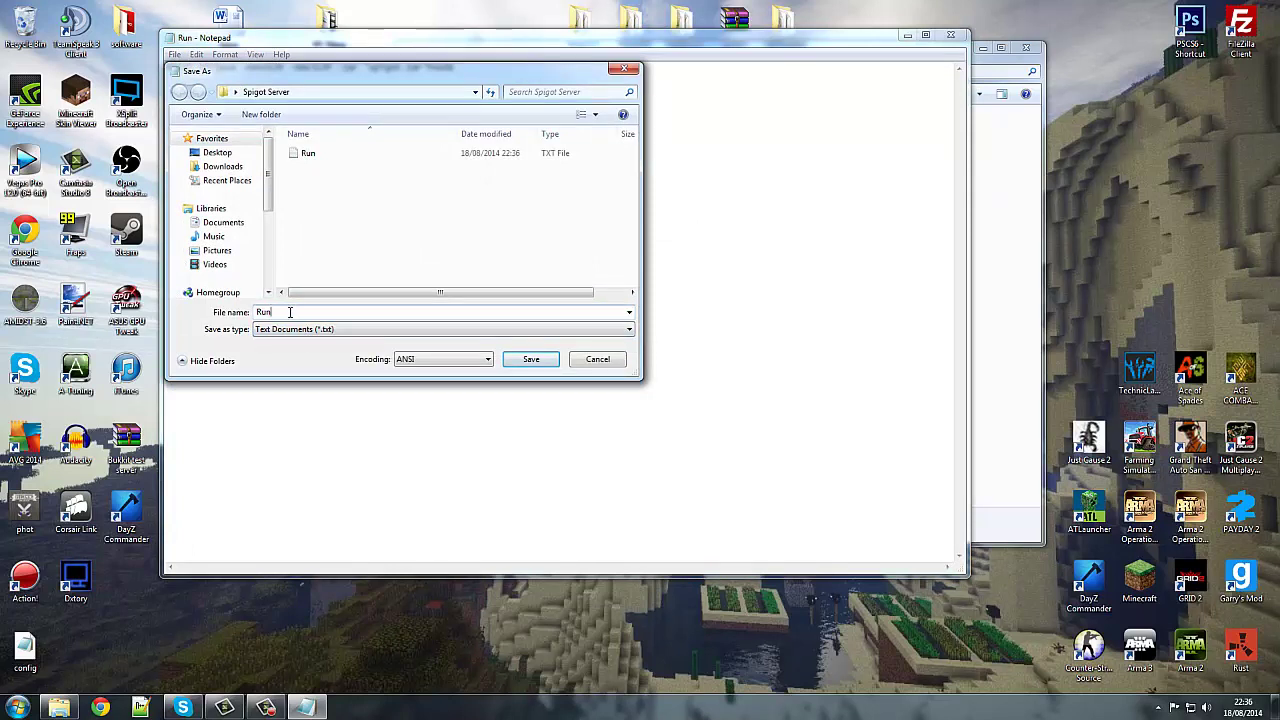
type(".")
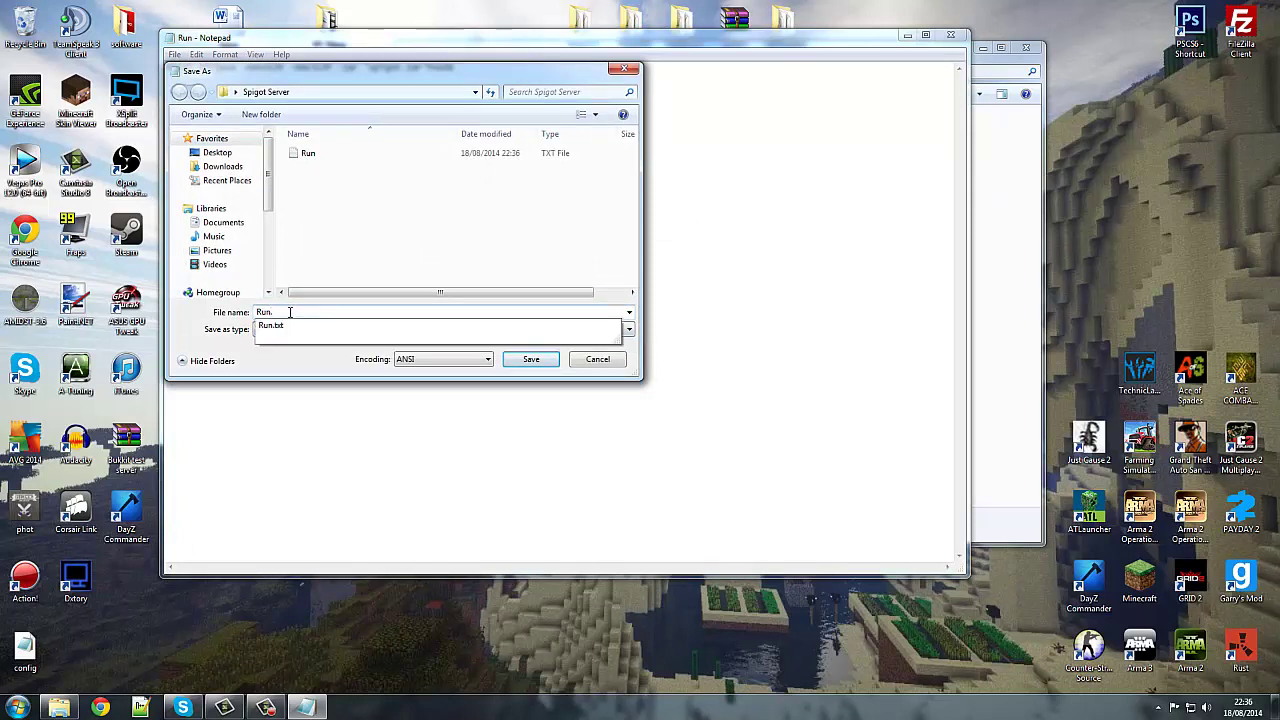
type("bat")
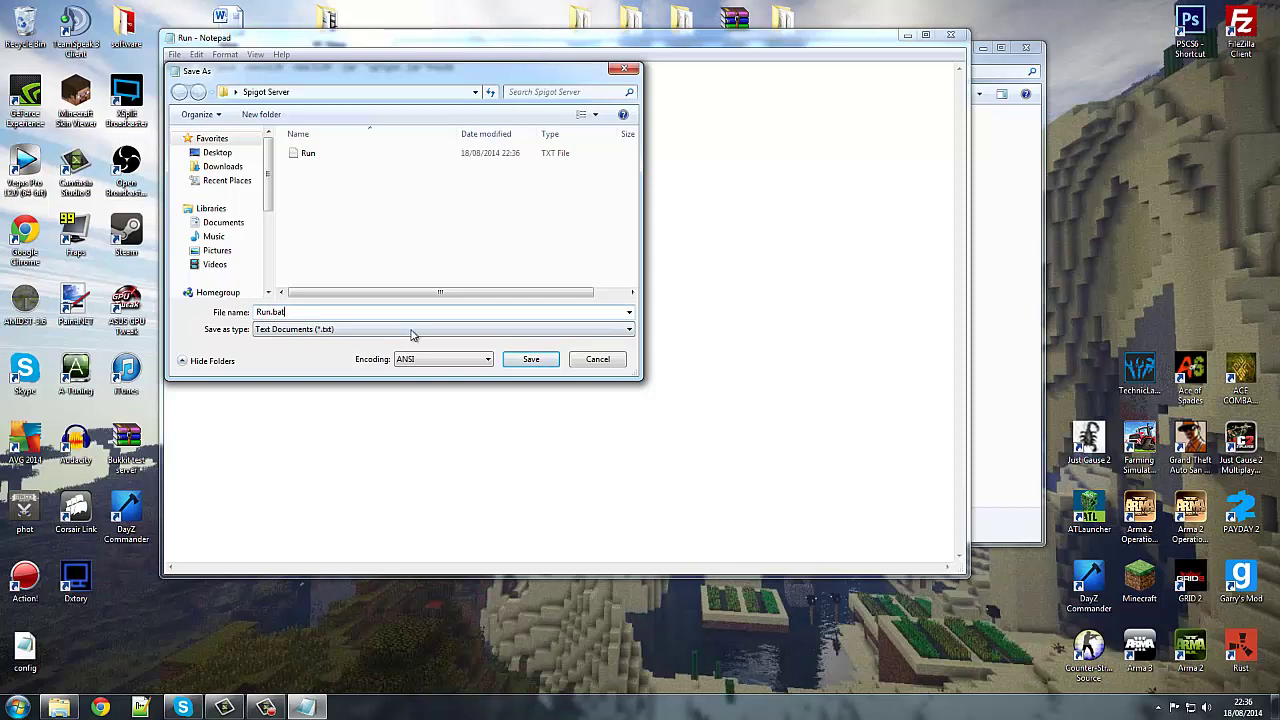
left_click(540, 360)
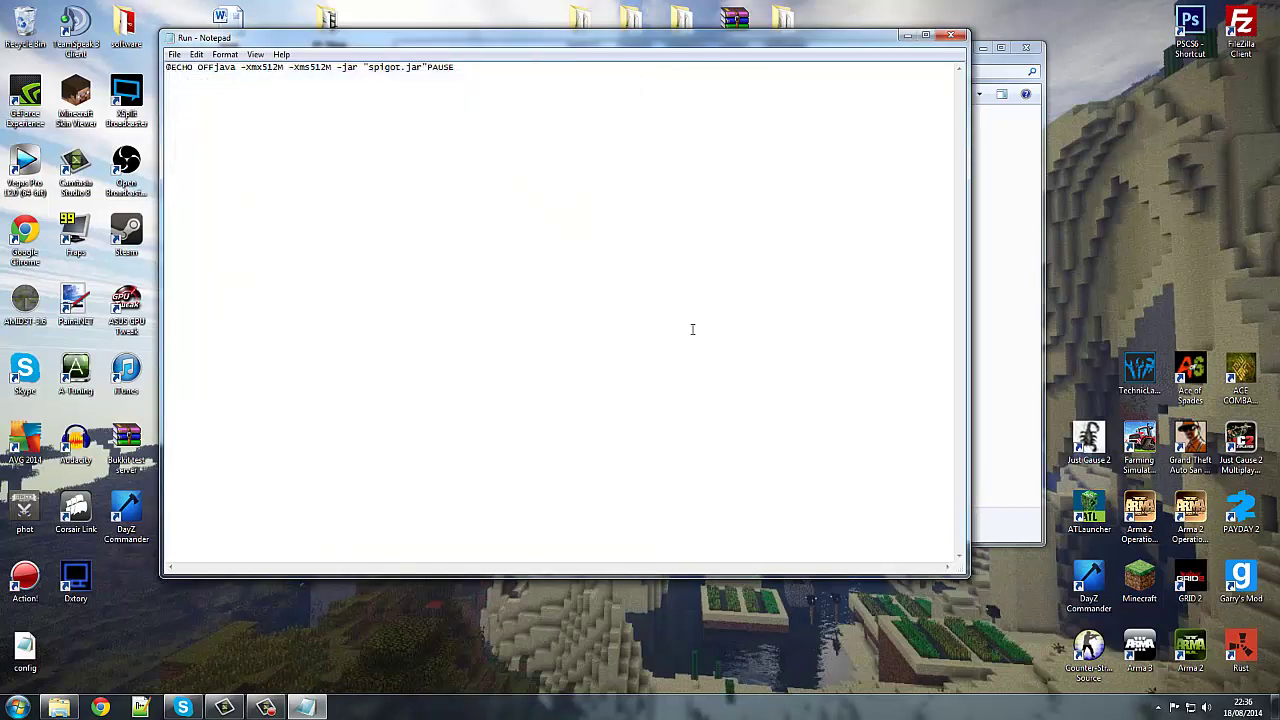
left_click(950, 35)
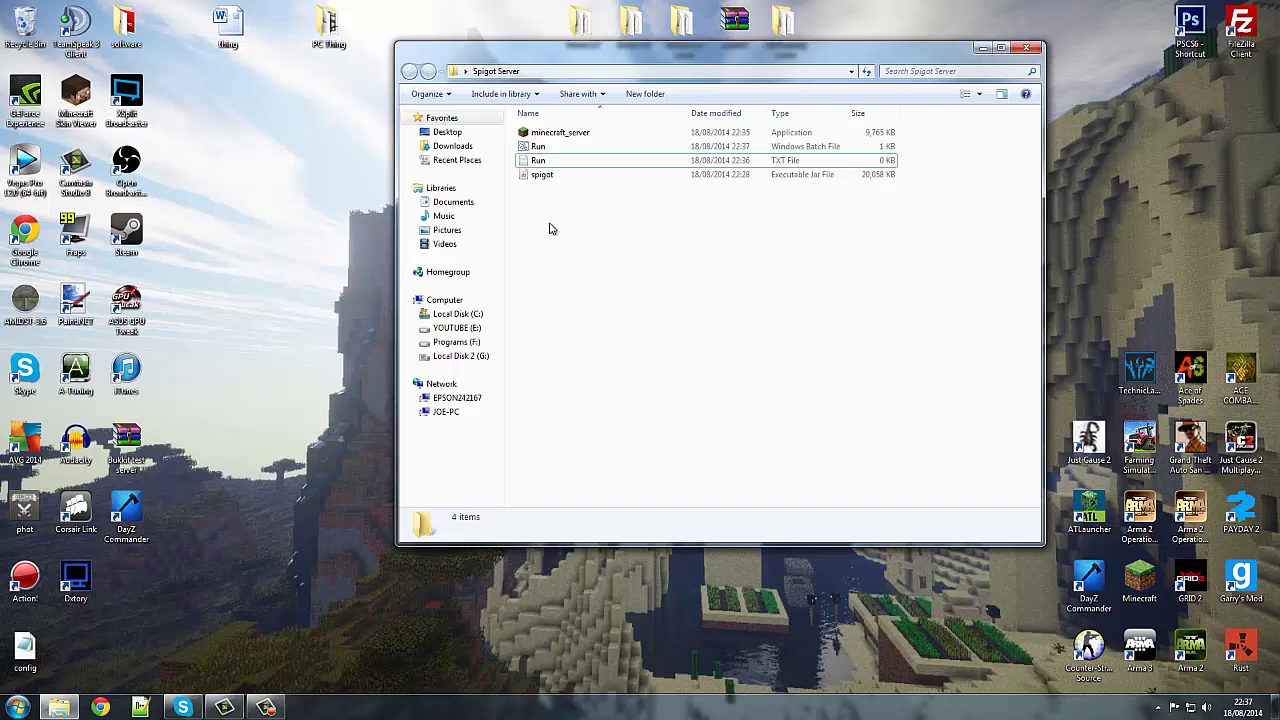
Delete the leftover Run text file from Spigot Server
left_click(540, 162)
key("Delete")
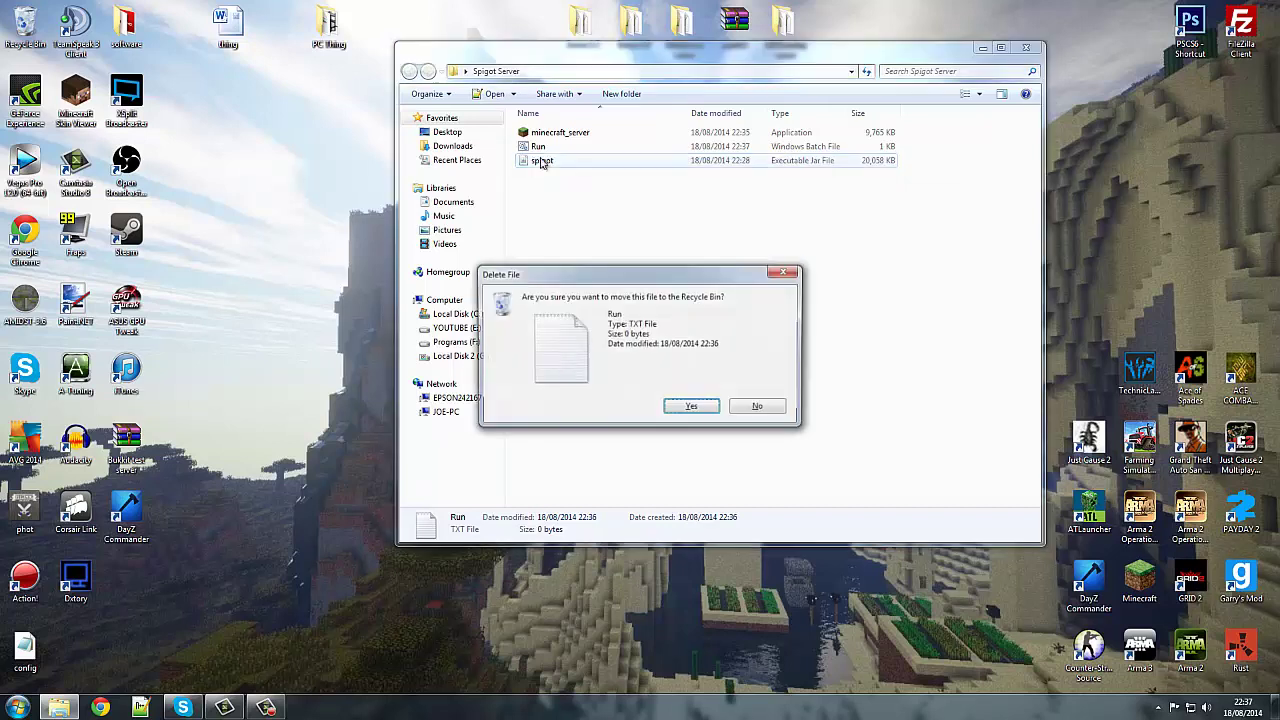
key("Return")
left_click_drag(584, 222, 532, 130)
left_click(551, 200)
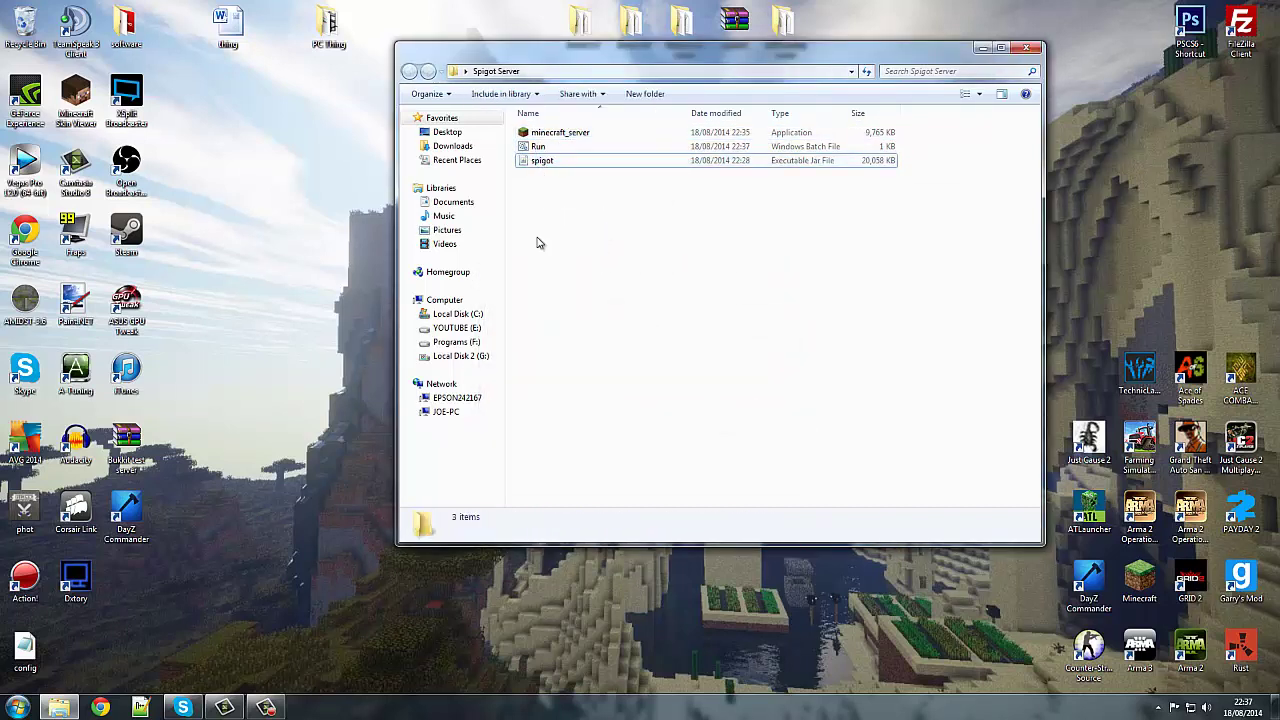
Run Run.bat once to generate eula, logs and server properties, then close the console
left_click(535, 149)
double_click(535, 148)
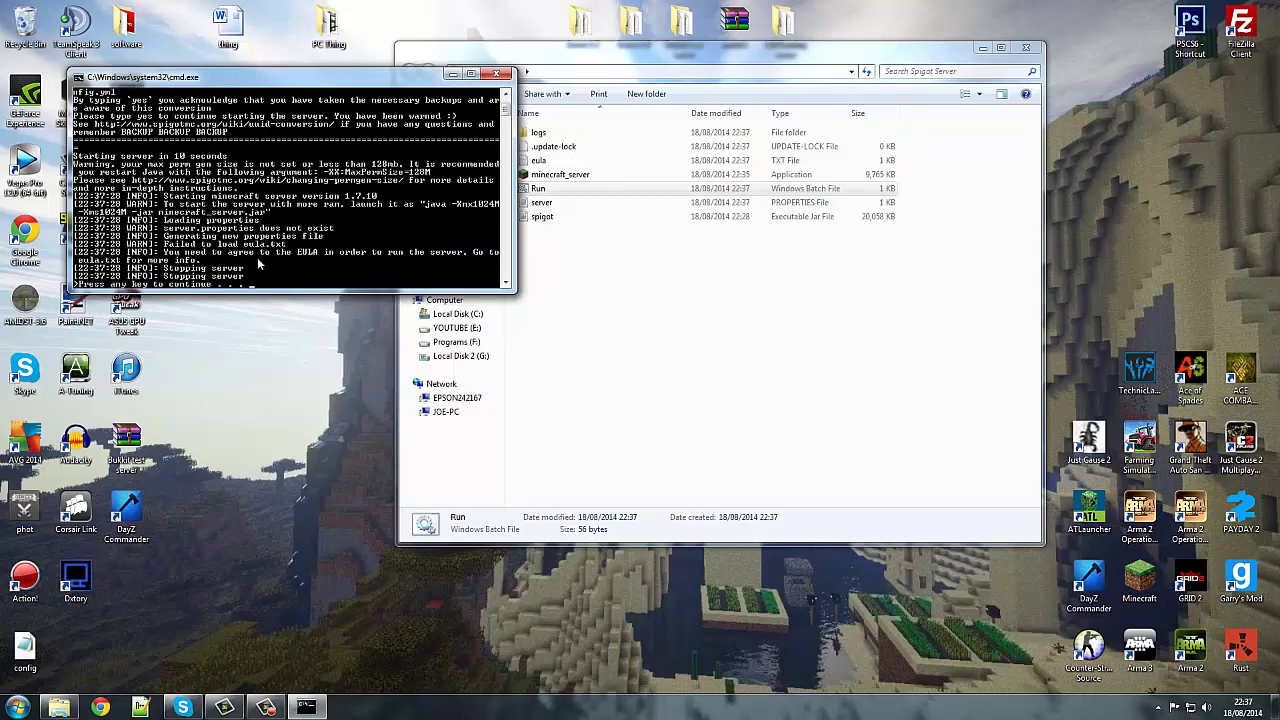
key("Return")
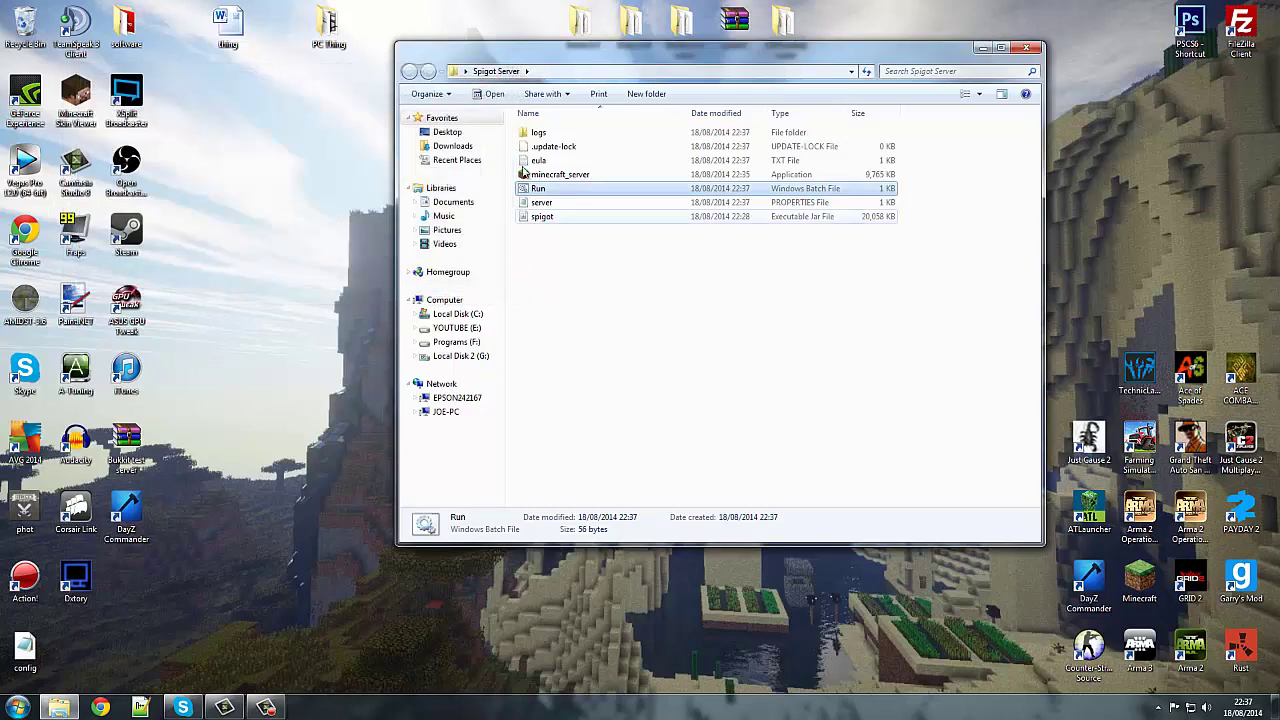
left_click(545, 164)
Change eula=false to eula=true in the eula file and close Notepad
right_click(540, 162)
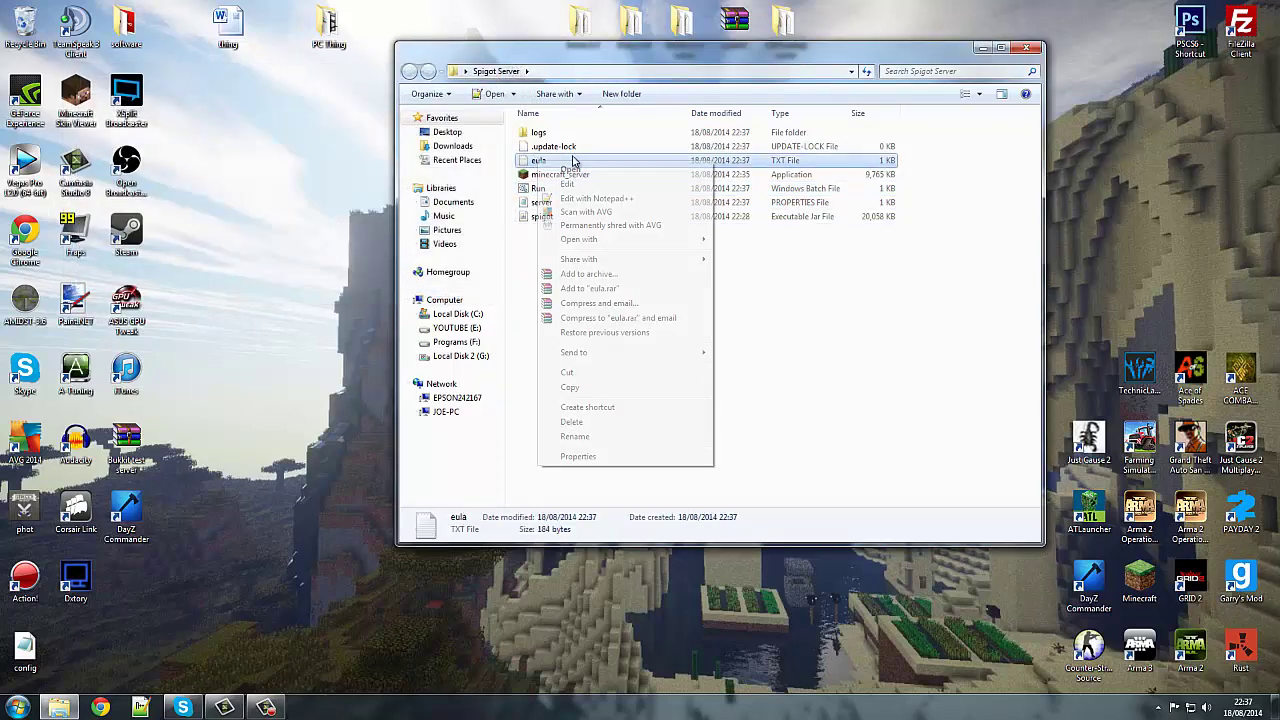
left_click(594, 185)
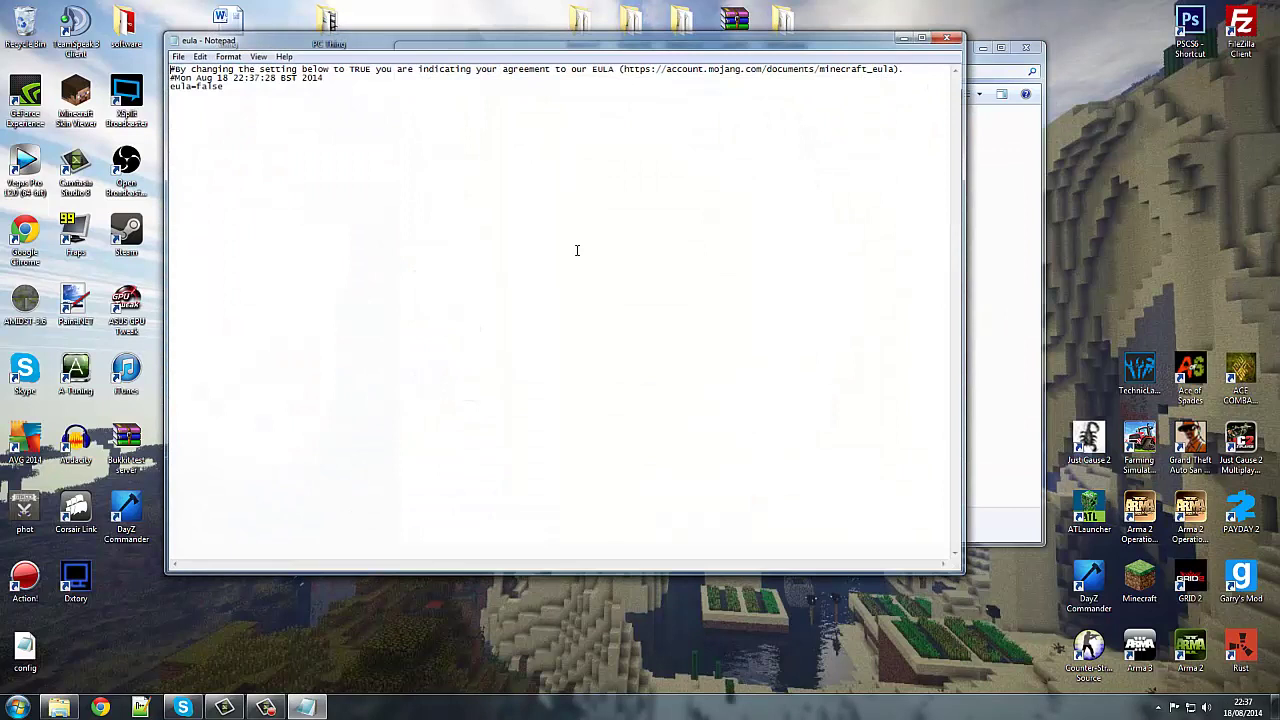
left_click_drag(219, 86, 197, 88)
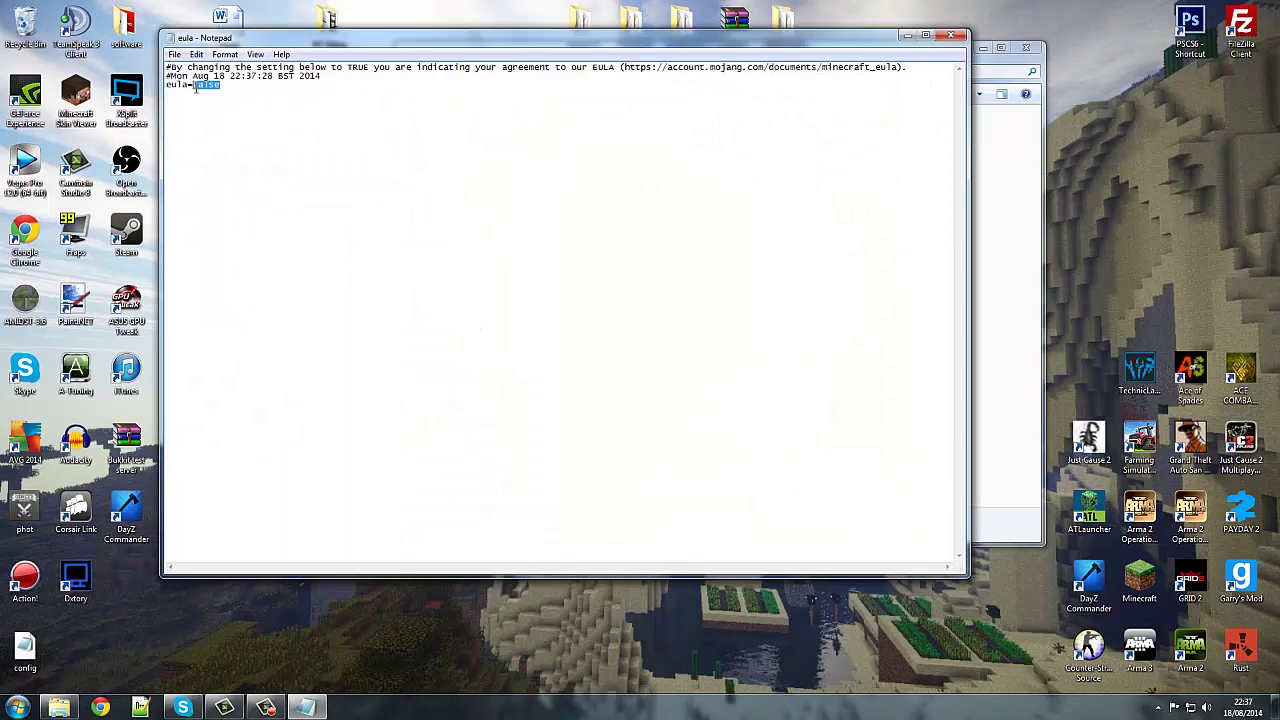
key("BackSpace")
left_click(955, 37)
Save the eula change, rerun Run.bat, minimize the console and folder, and launch Minecraft
left_click(625, 360)
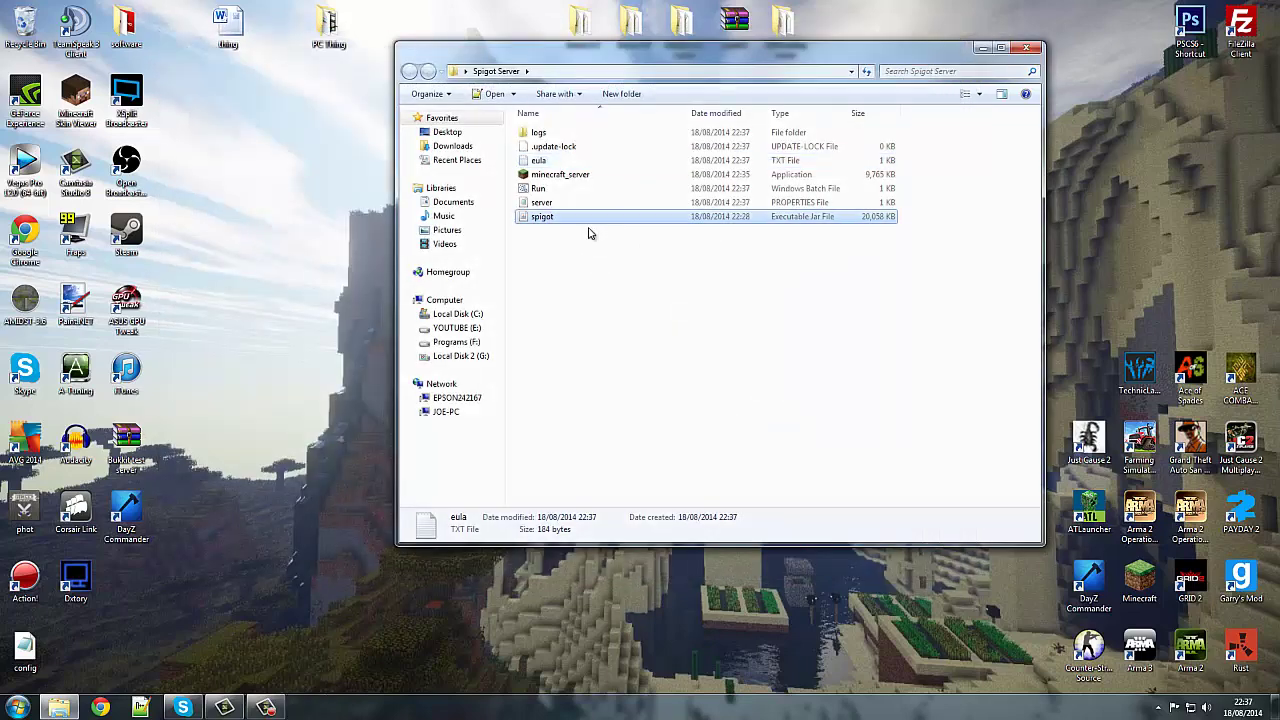
double_click(540, 189)
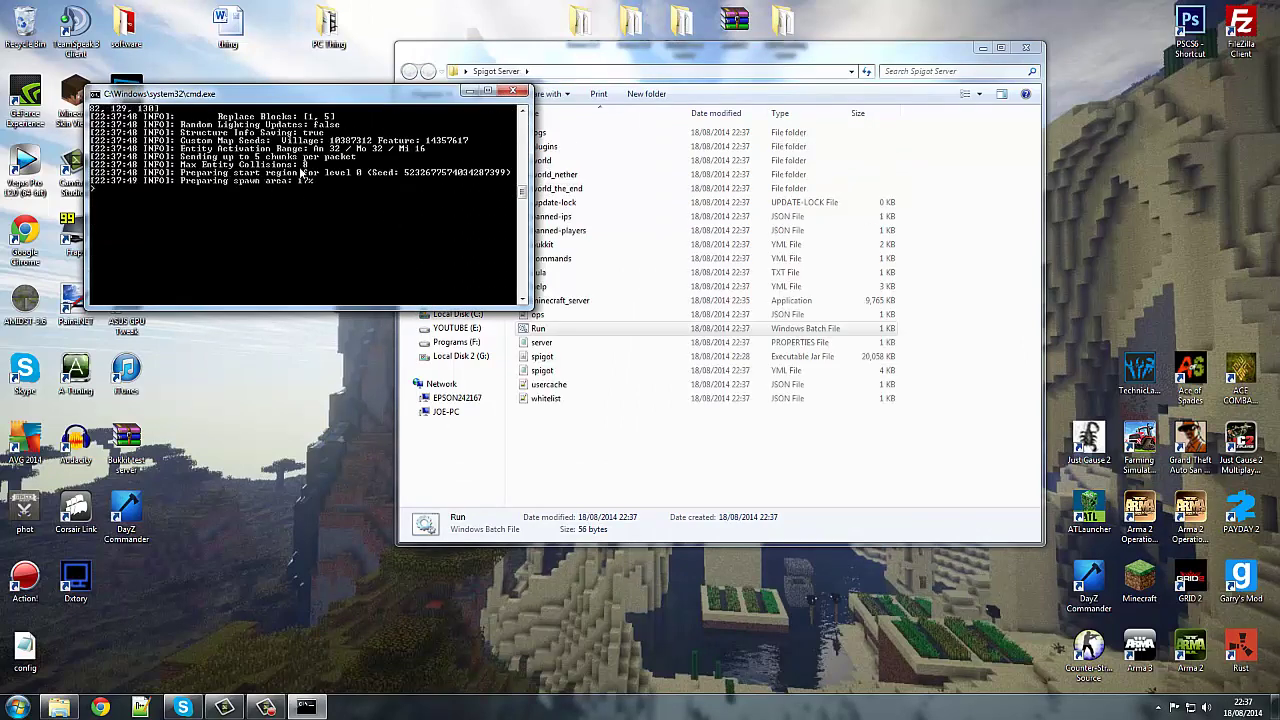
left_click(468, 92)
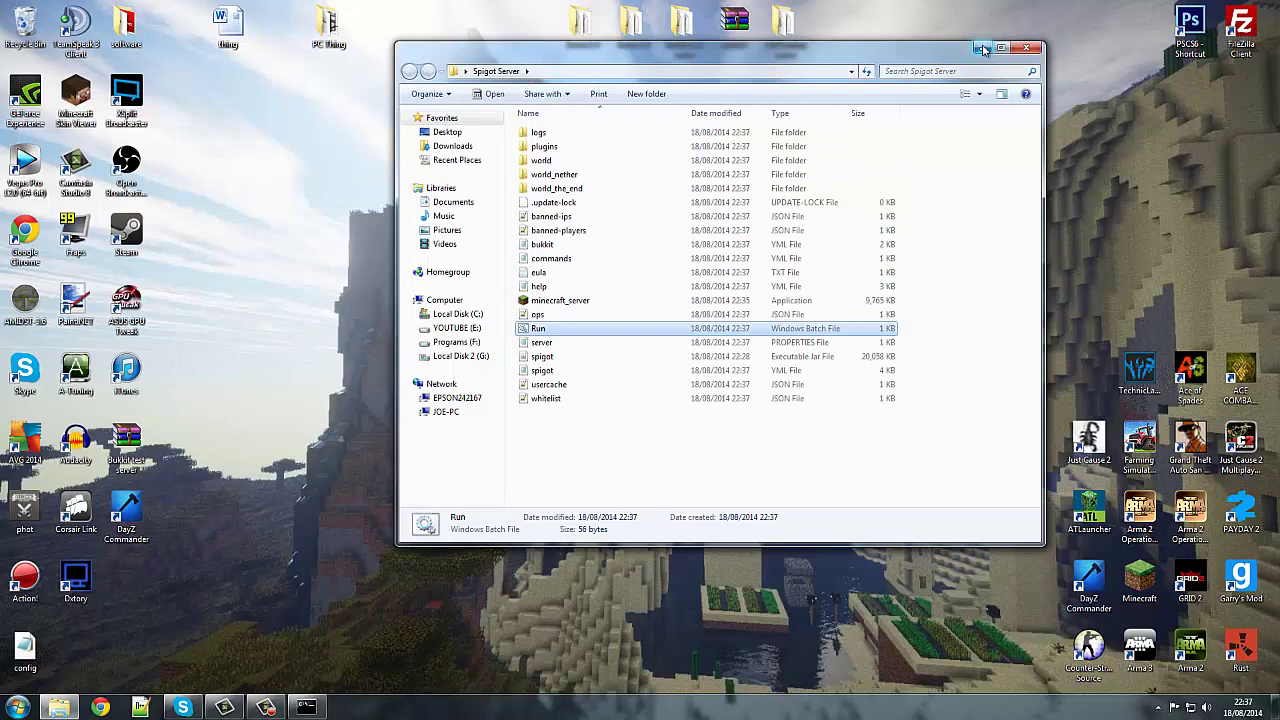
left_click(983, 47)
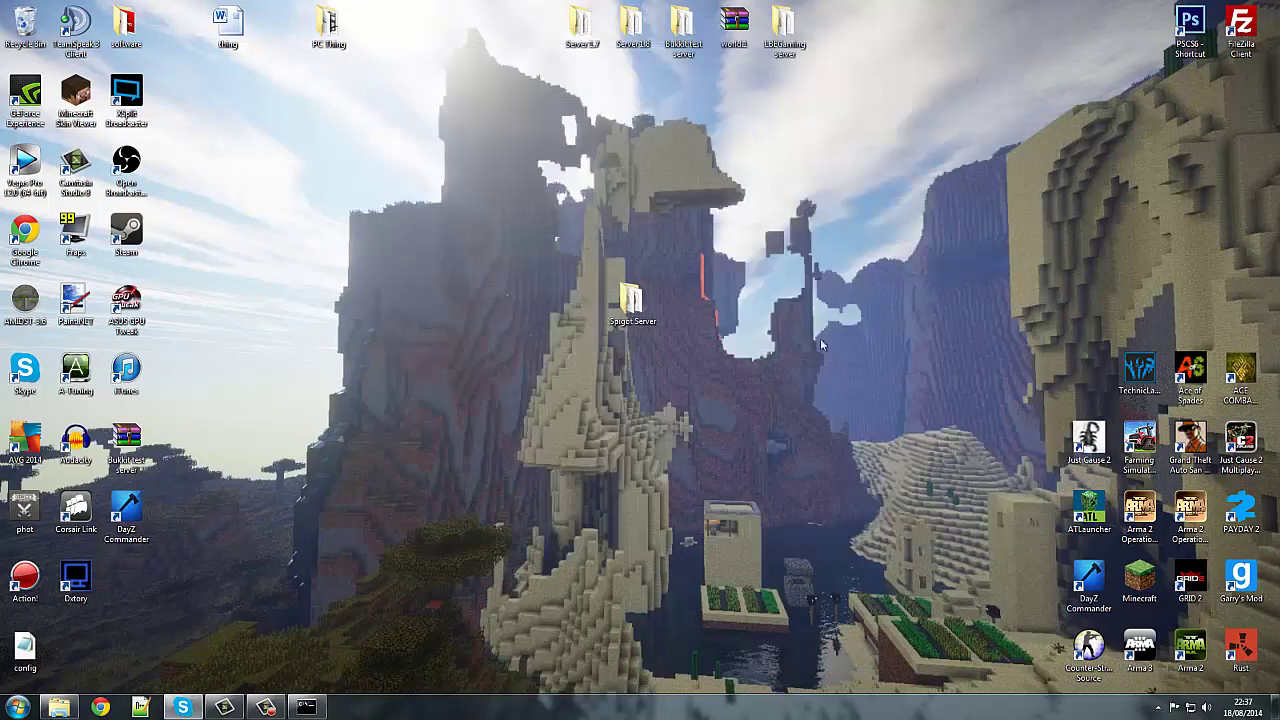
double_click(1139, 578)
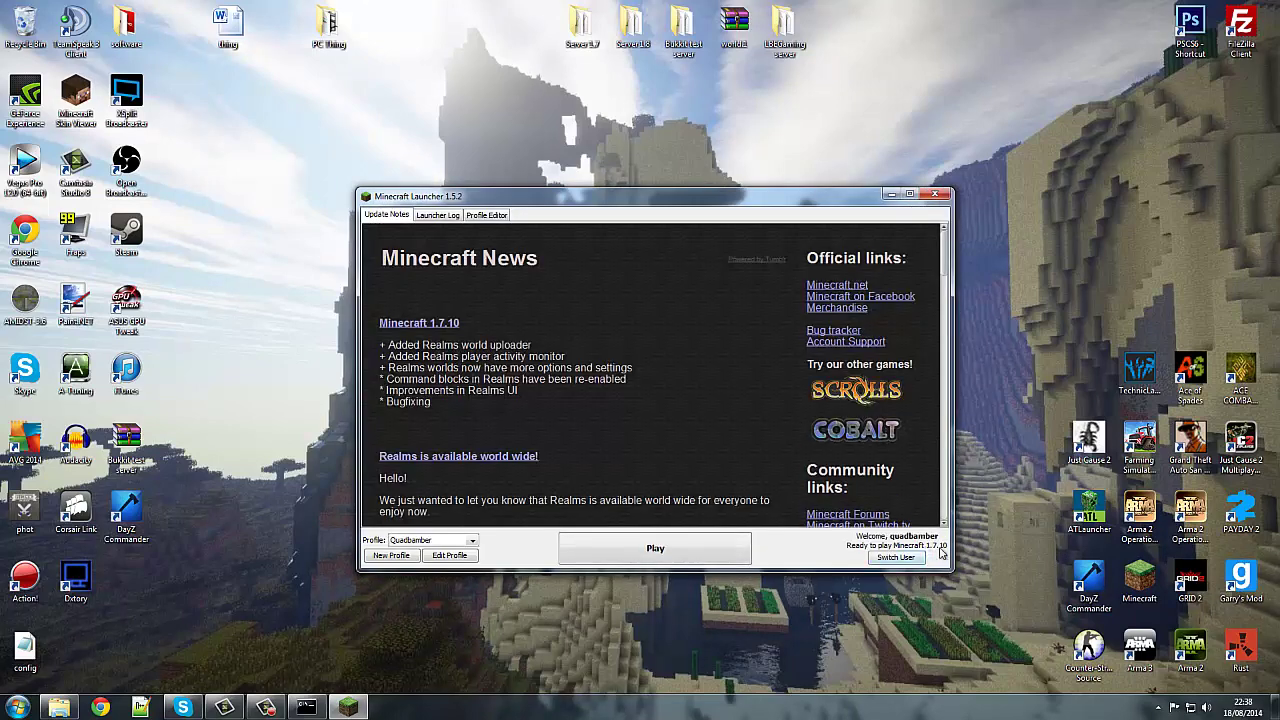
Play Minecraft 1.7.10 from the launcher and move the server console to the top-left
left_click(641, 551)
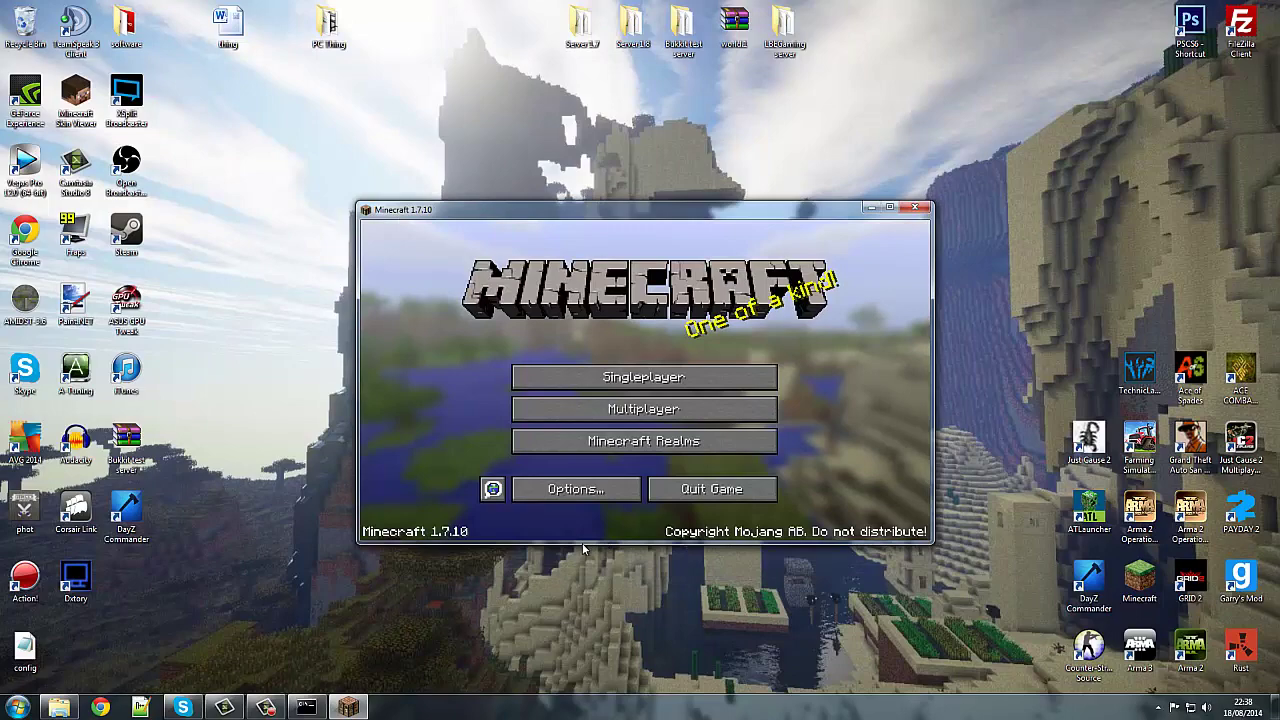
left_click(306, 707)
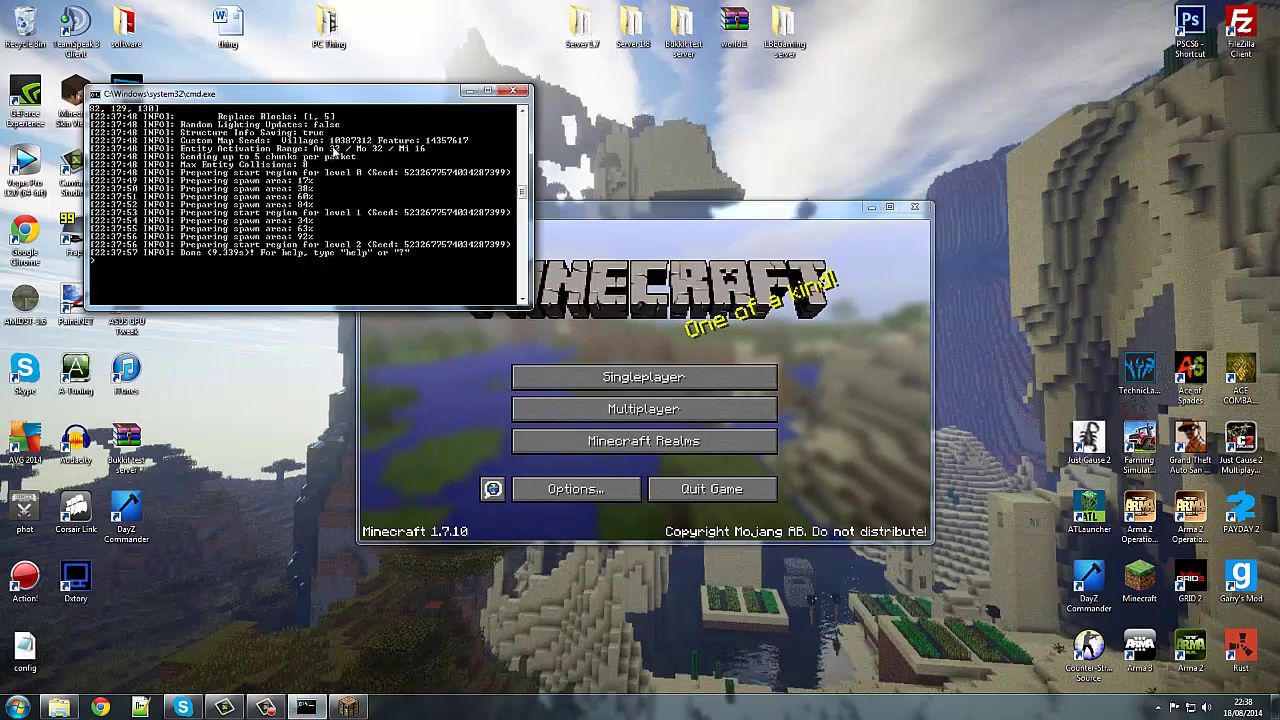
left_click_drag(372, 97, 251, 78)
Dock the server console left and view the Local Host Server's settings in Multiplayer
key("super+Left")
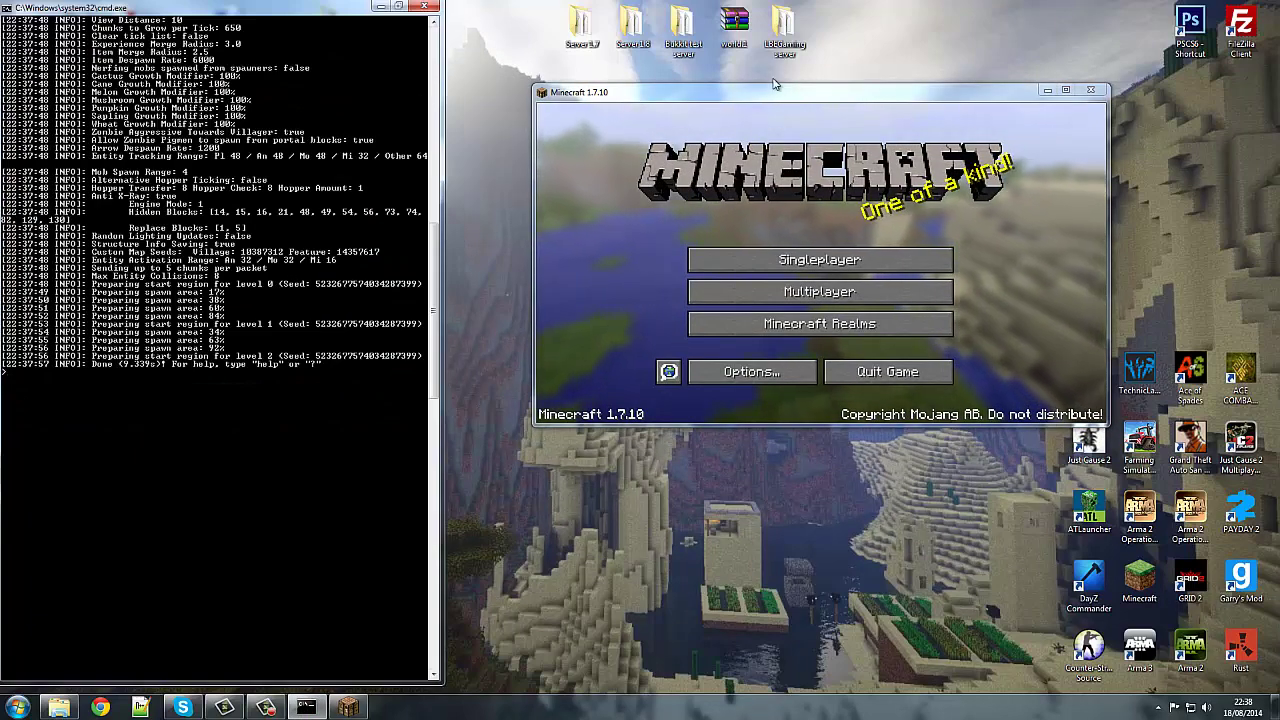
left_click_drag(800, 92, 742, 52)
left_click(838, 198)
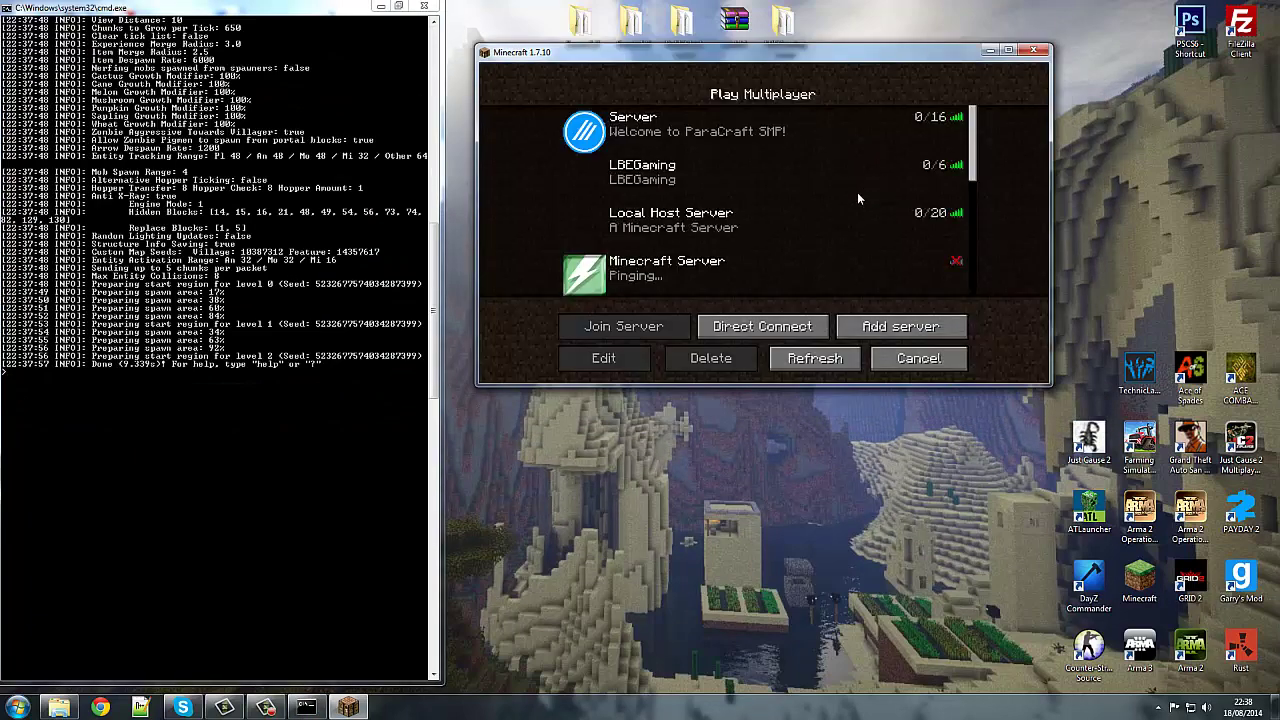
left_click(678, 222)
left_click(604, 359)
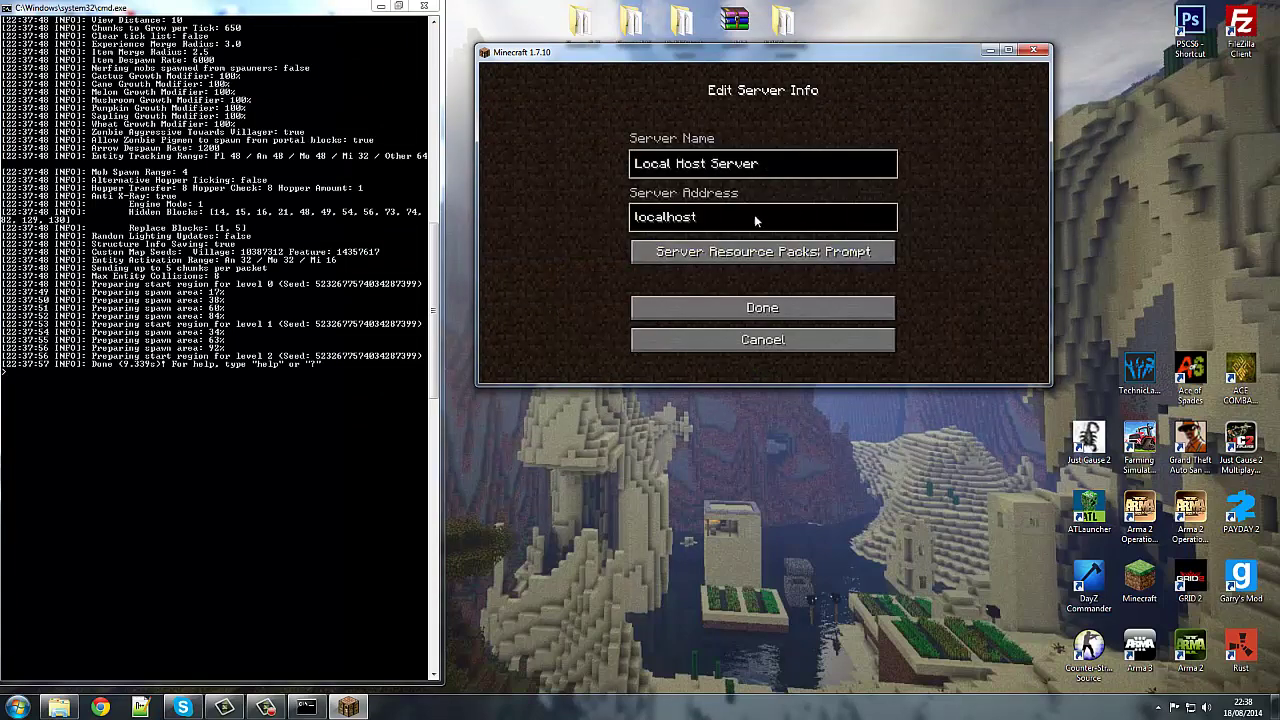
Discard the server edit, then Direct Connect to localhost and join the server
key("ctrl+a")
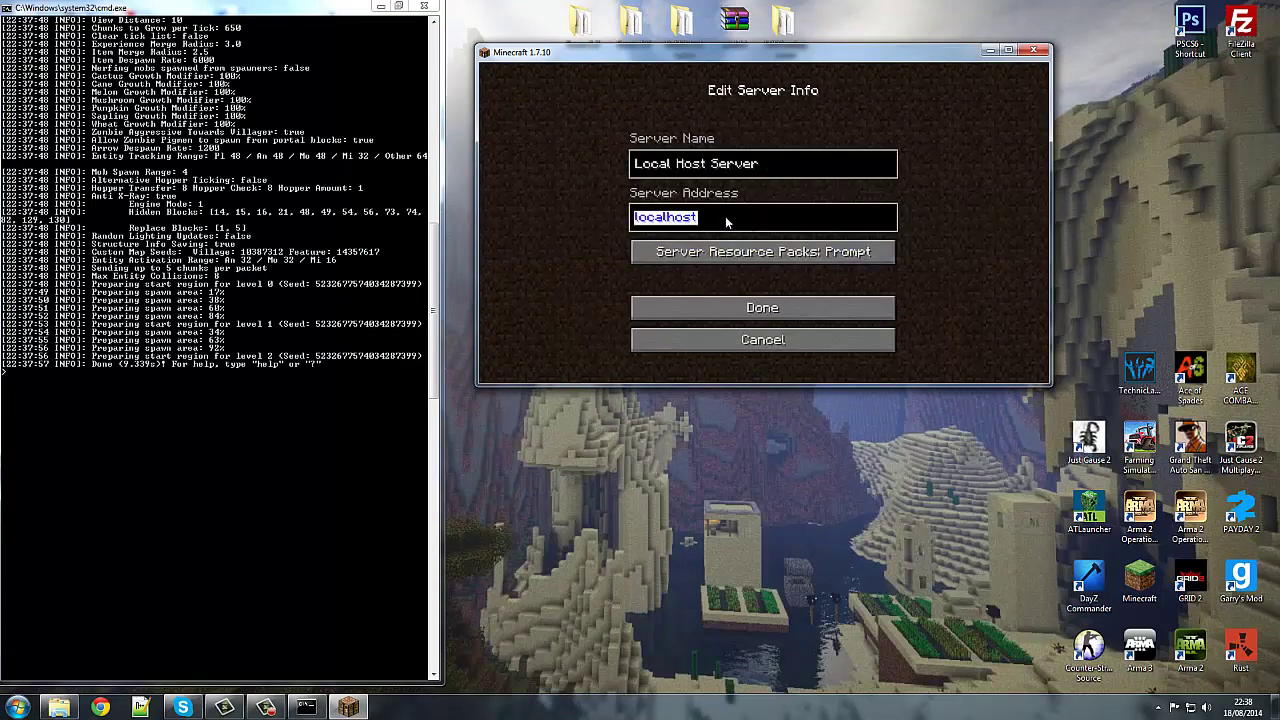
key("BackSpace")
left_click(765, 342)
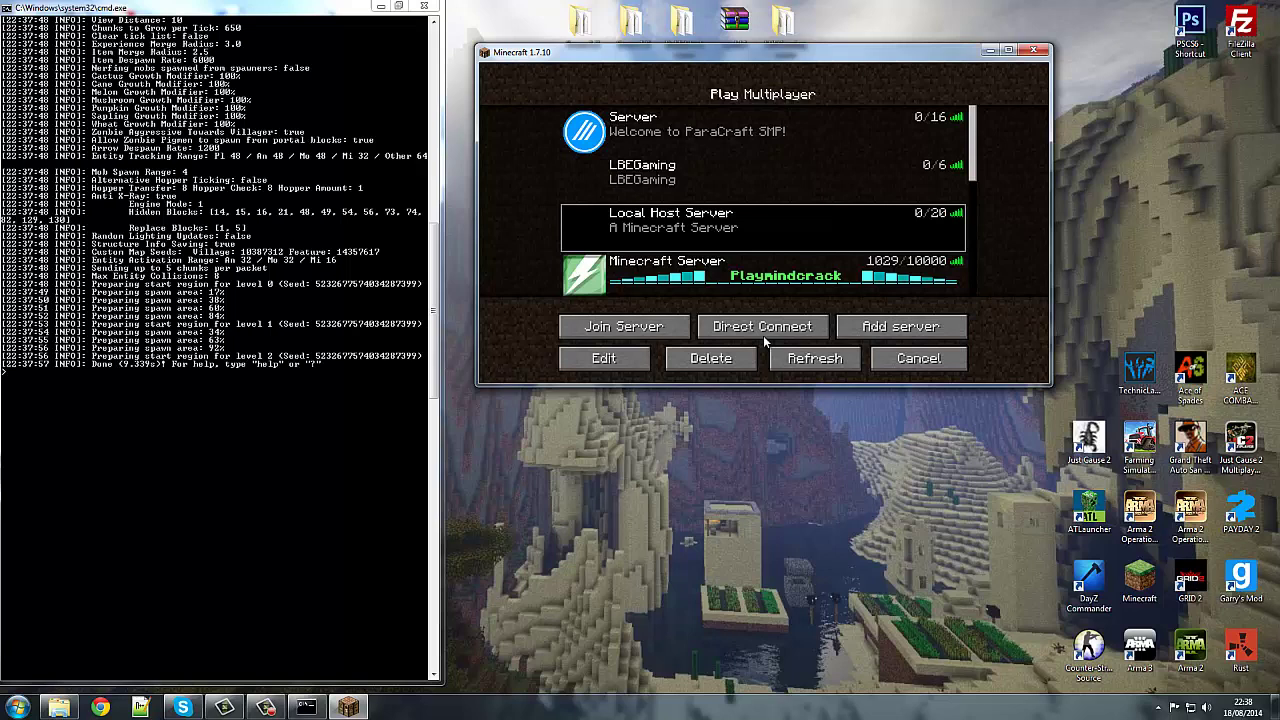
left_click(762, 326)
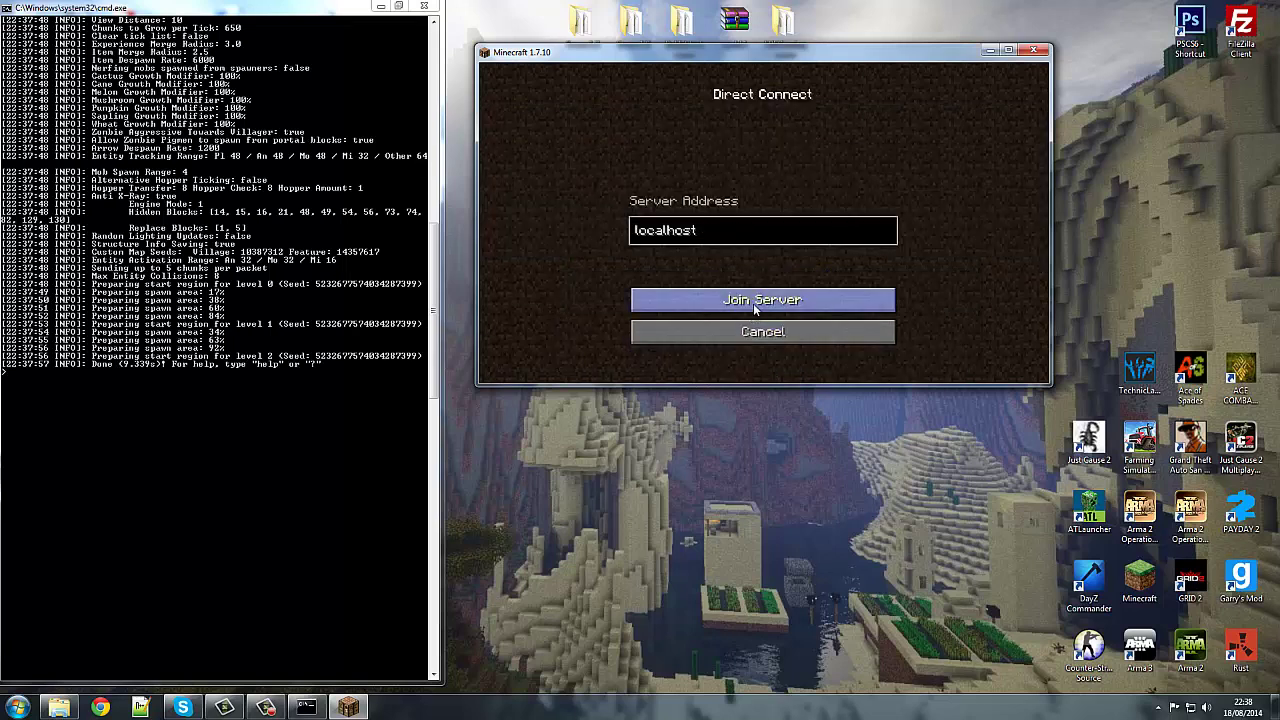
left_click(753, 303)
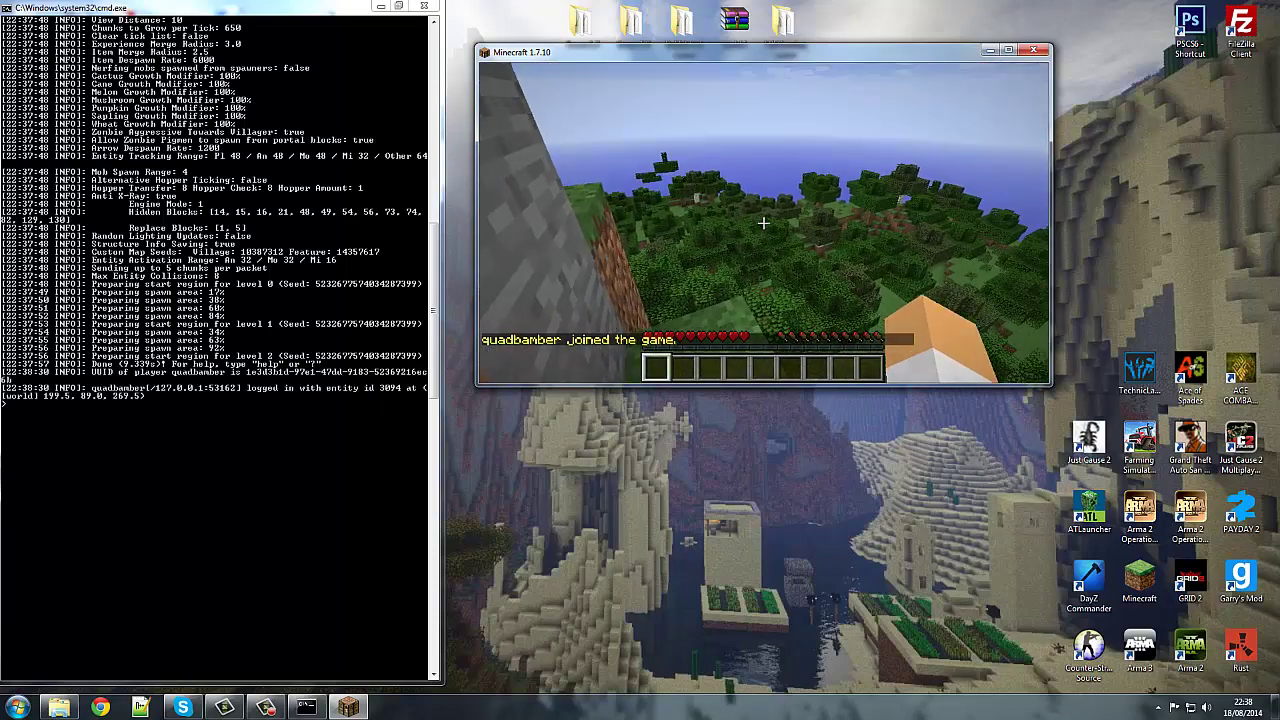
Make the player an operator by running op with their username in the server console
key("e")
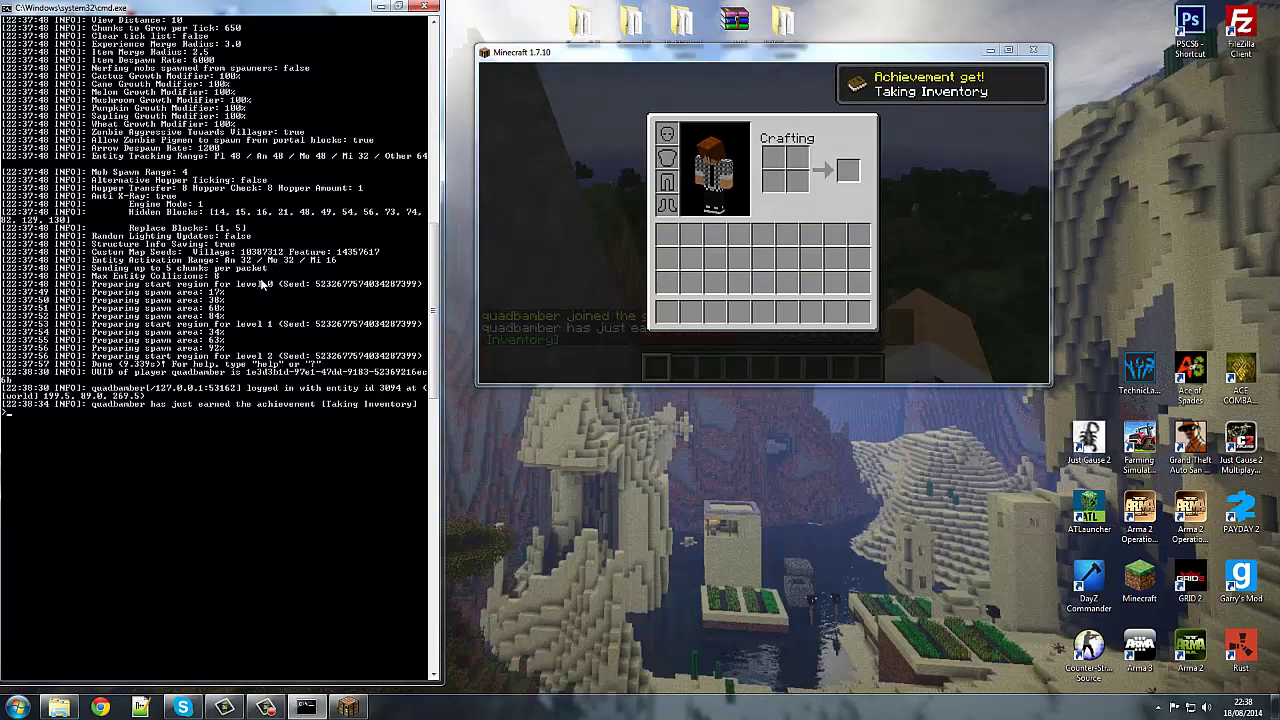
type("op q")
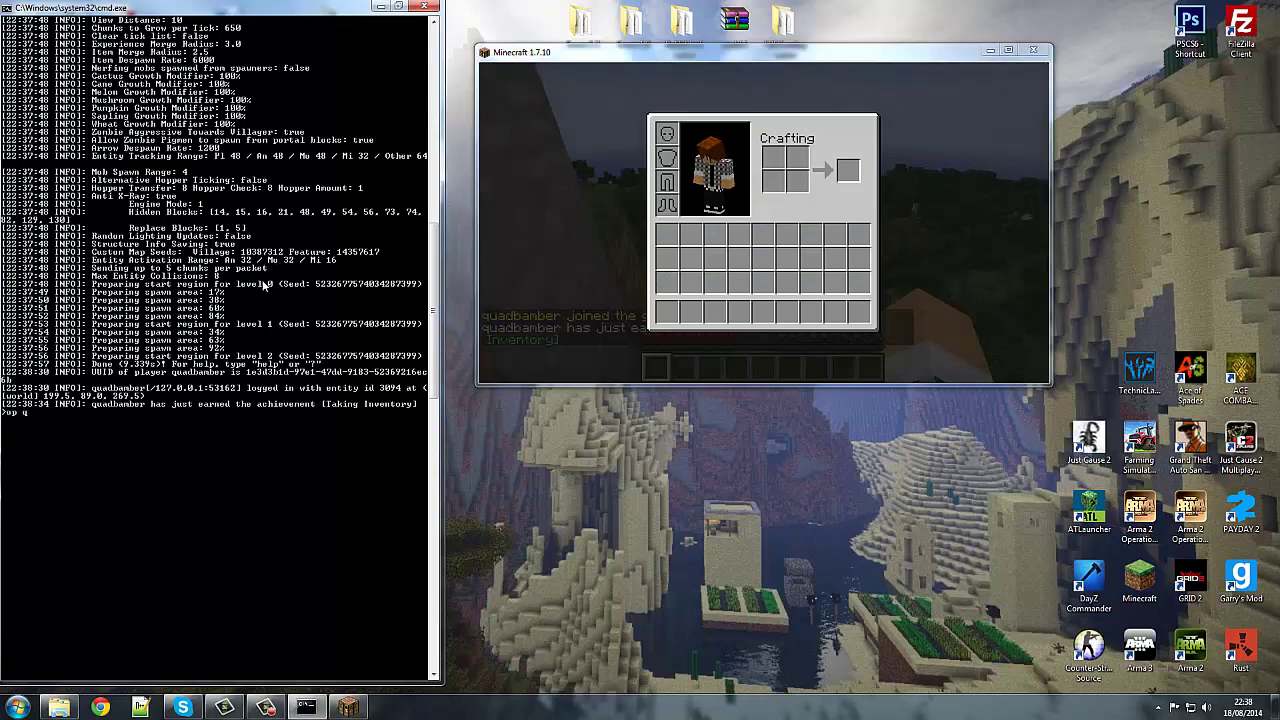
type("uadbamber")
key("Return")
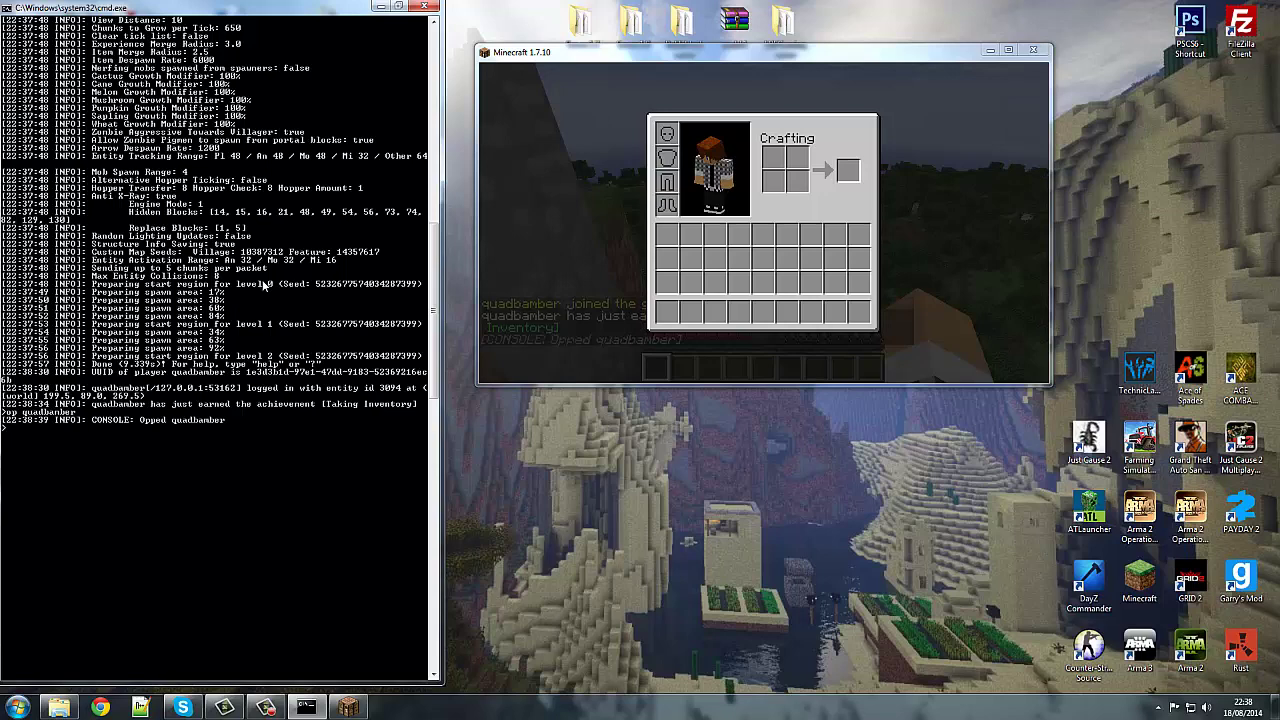
Switch to creative mode with /gamemode 1 in chat, then fly up over the hill
left_click(556, 248)
key("e")
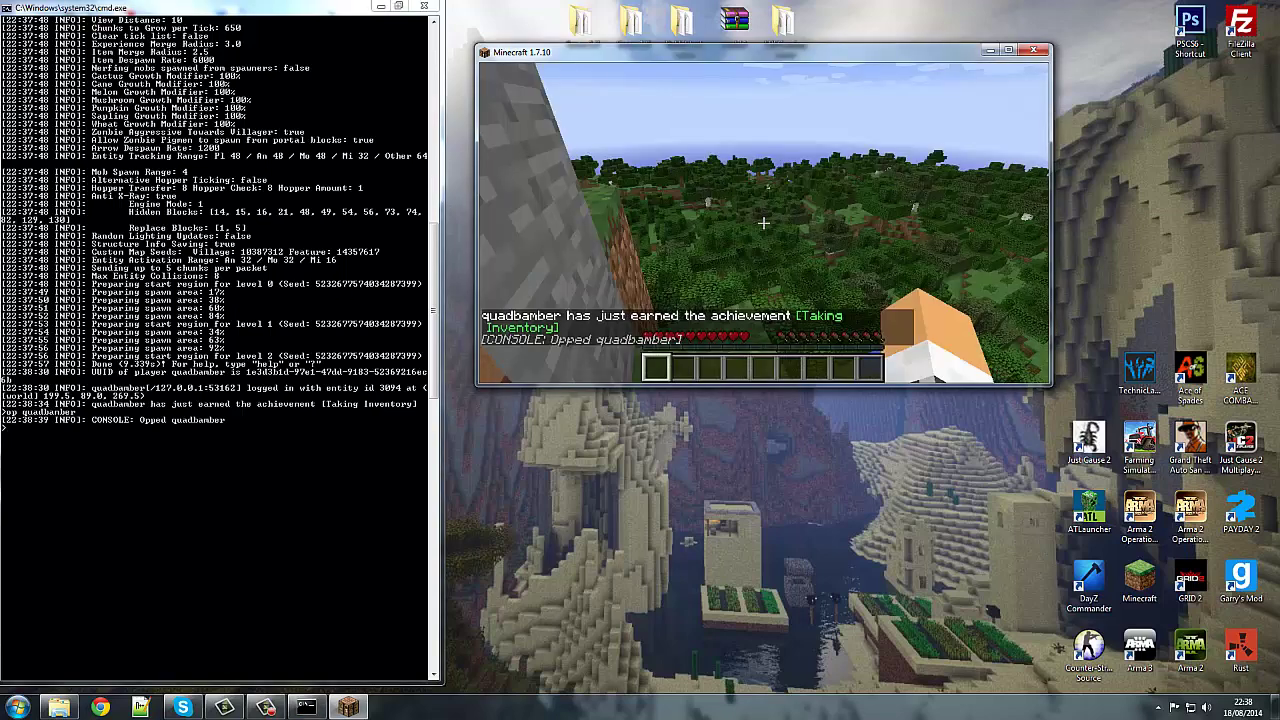
key("slash")
type("g")
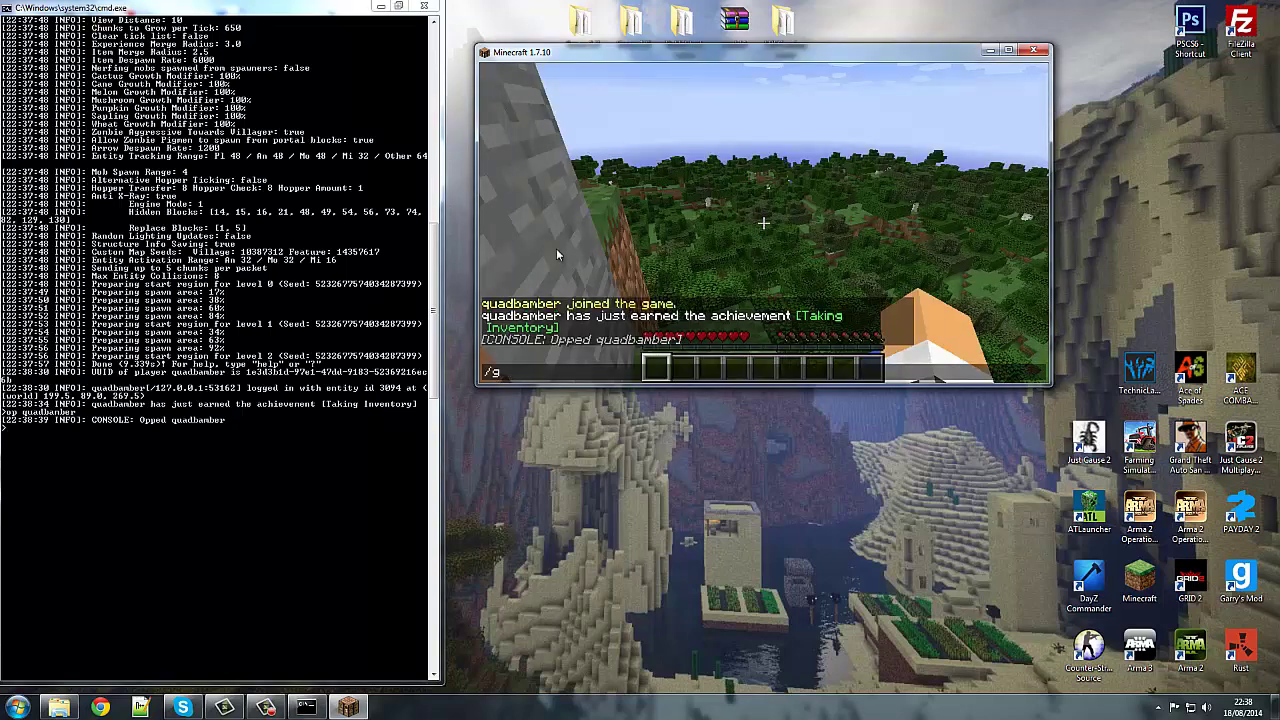
key("Tab")
type("1")
key("Return")
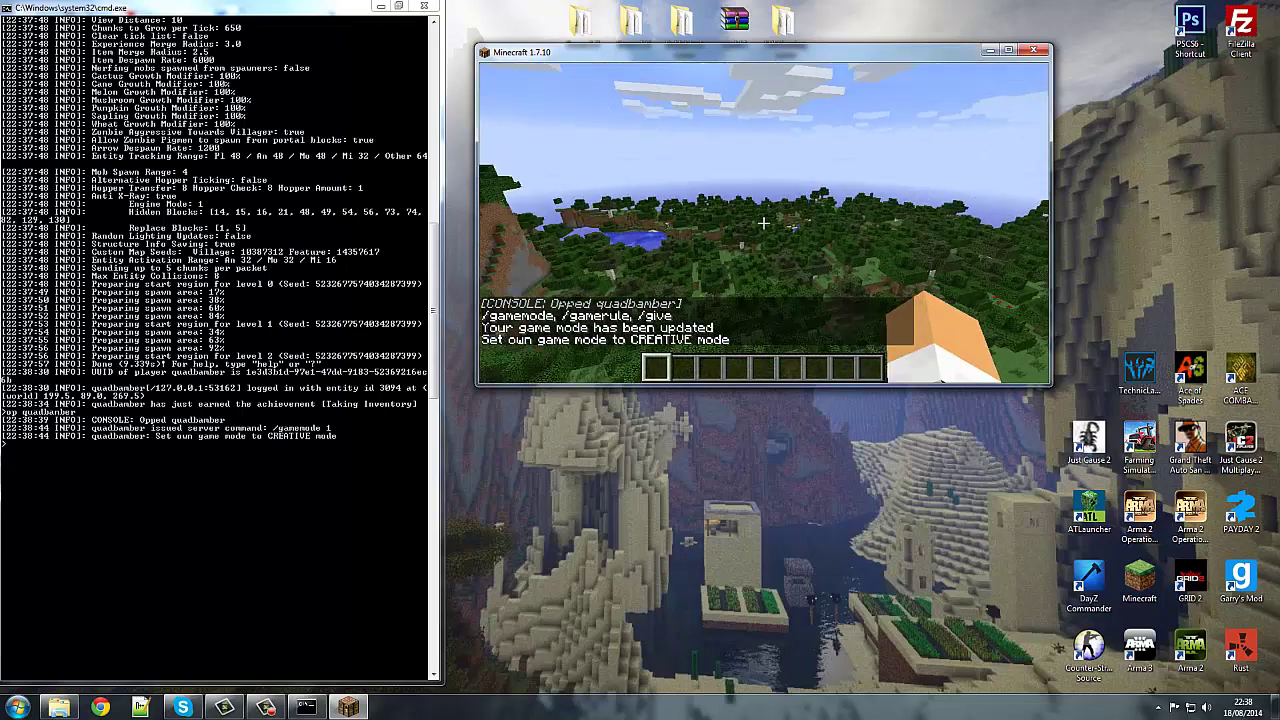
key("w")
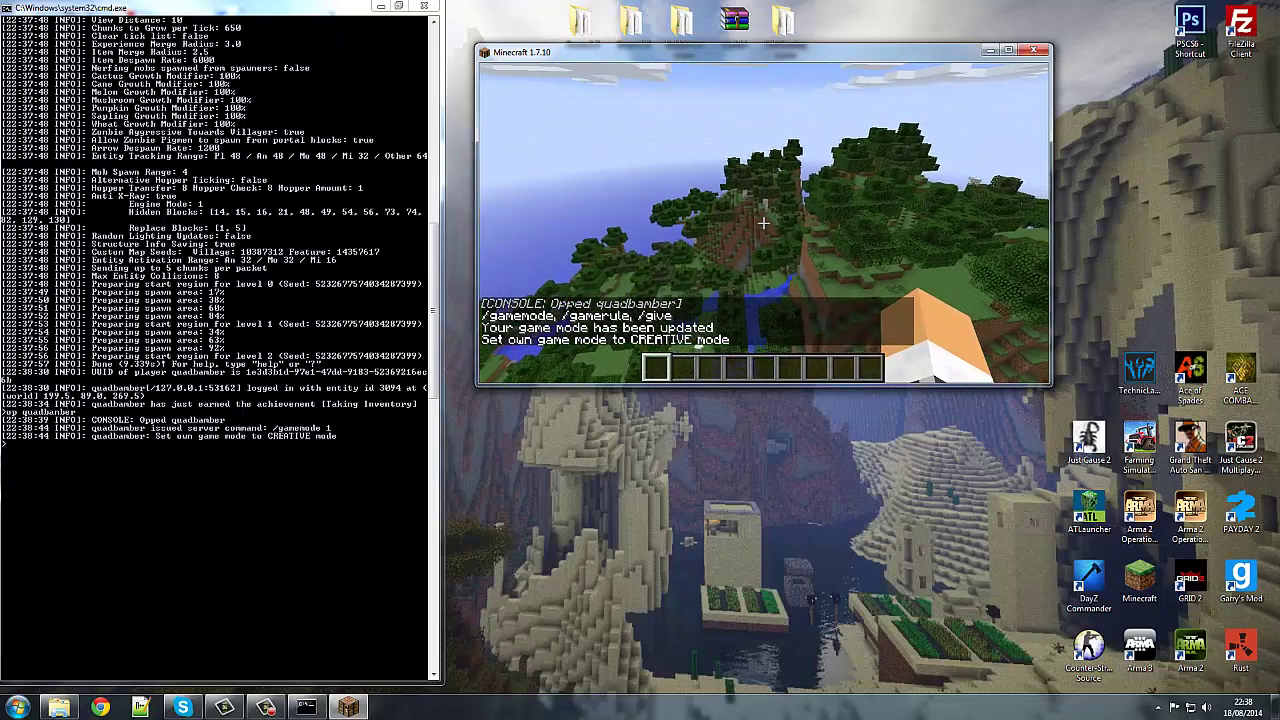
key("space")
key("space")
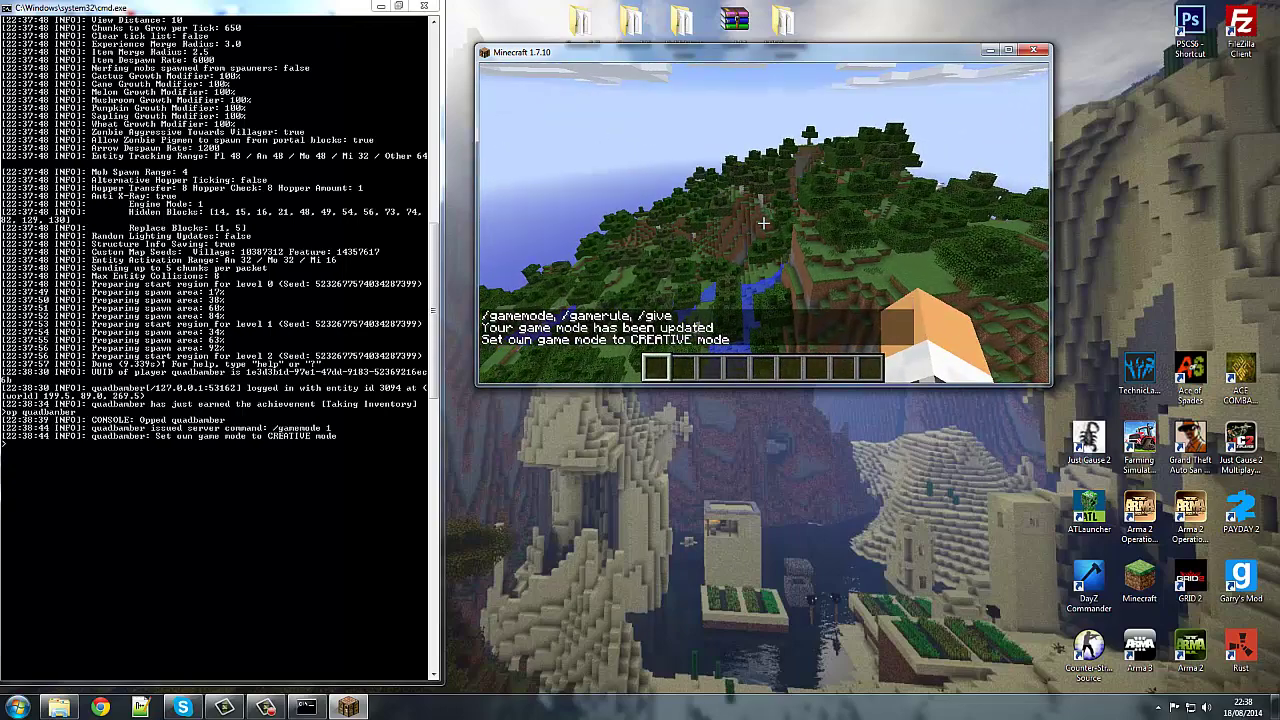